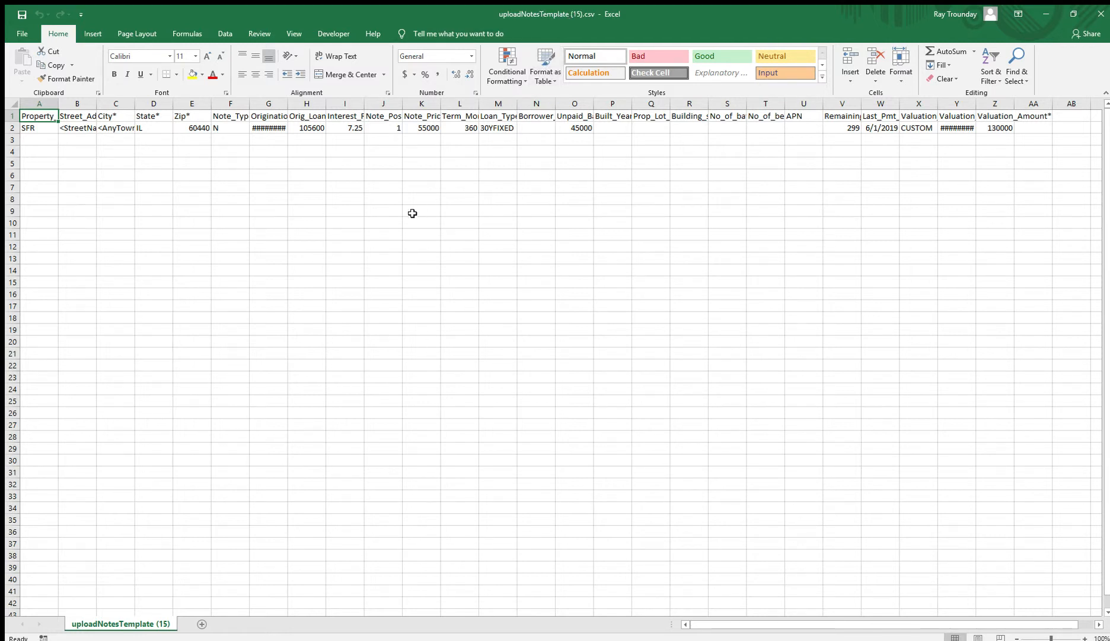
- AutoFit columns A, B and S to show their full headers, and narrow column U to fit APN
{"action": "double_click", "coordinate": [59, 106]}
{"action": "double_click", "coordinate": [121, 106]}
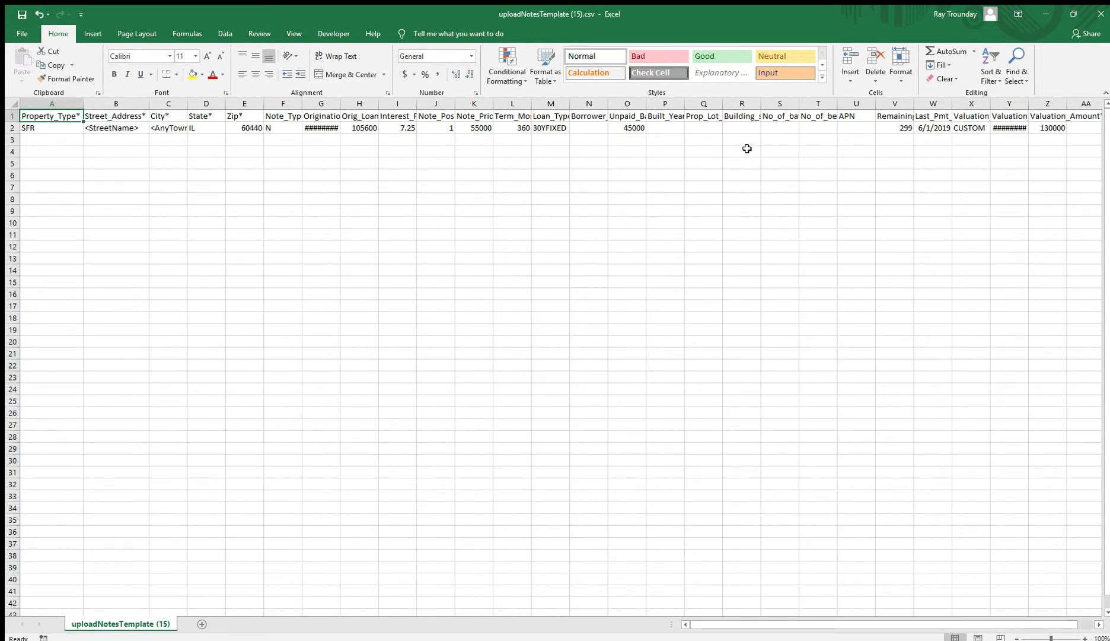
{"action": "double_click", "coordinate": [876, 104]}
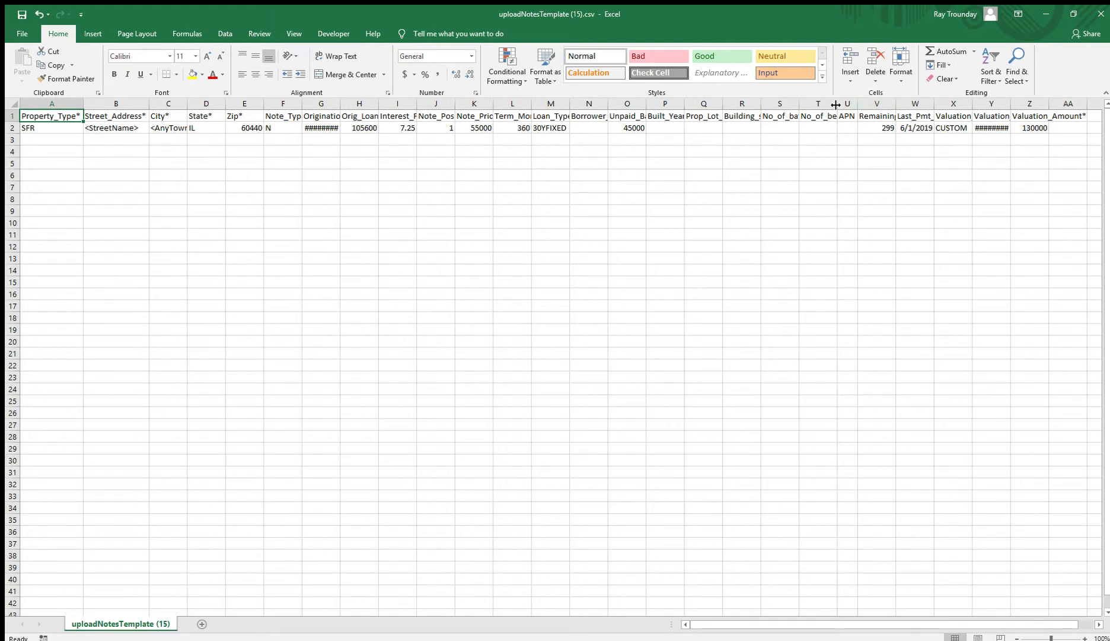
{"action": "double_click", "coordinate": [799, 107]}
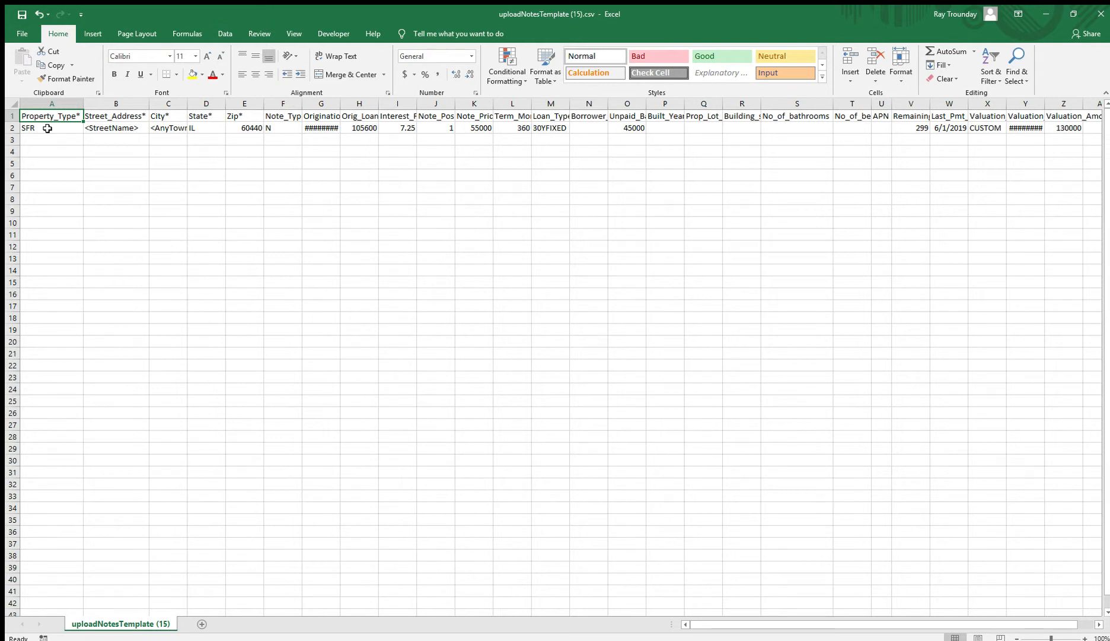
{"action": "left_click", "coordinate": [48, 128]}
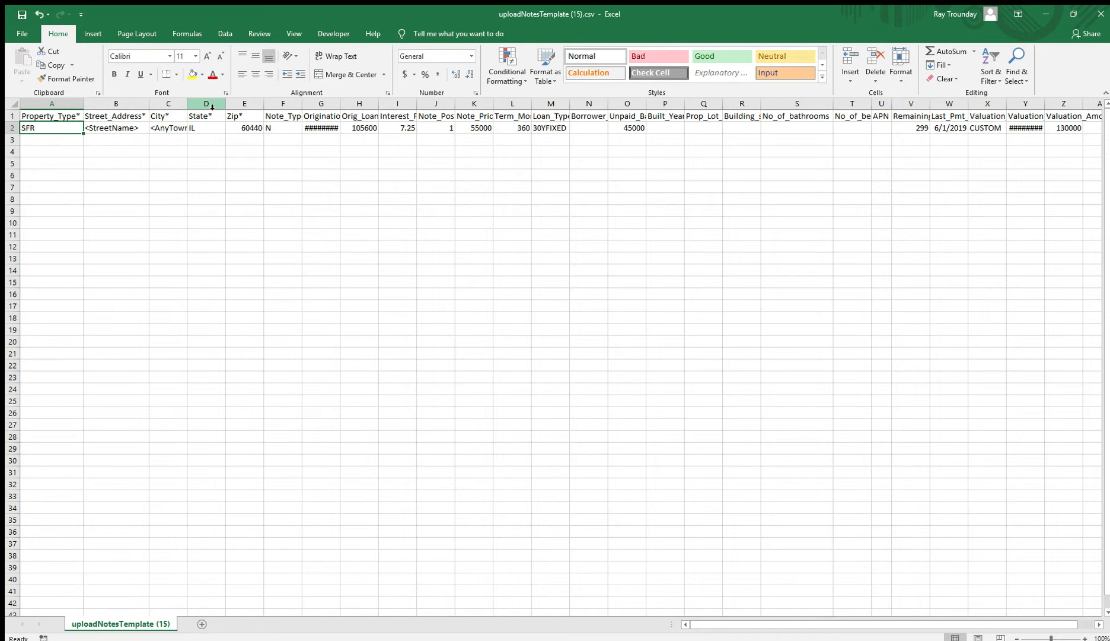
{"action": "key", "text": "Tab"}
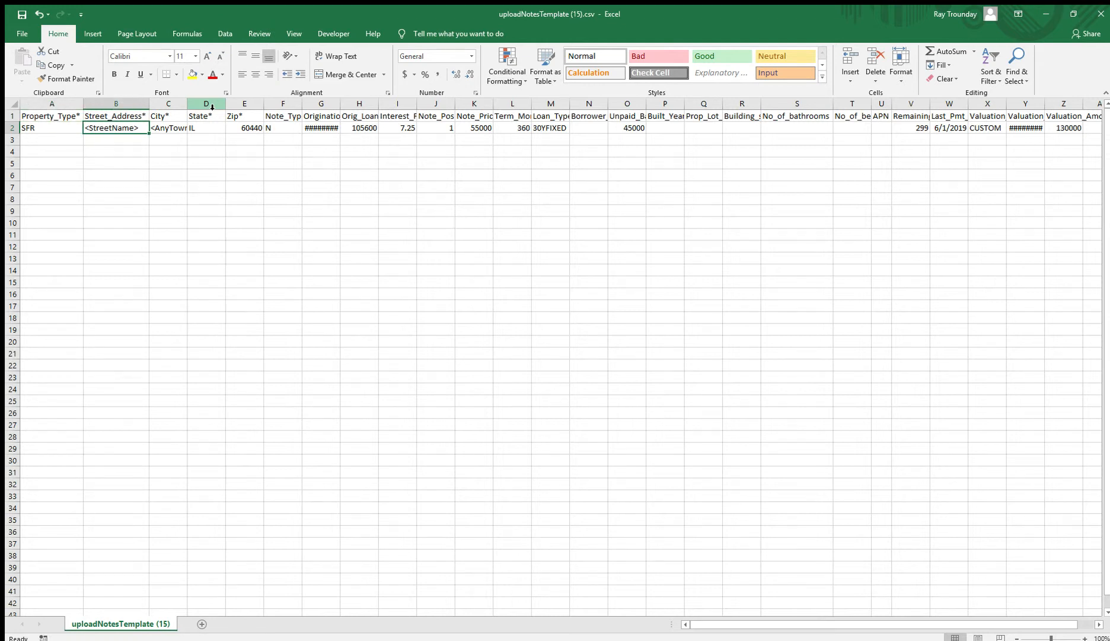
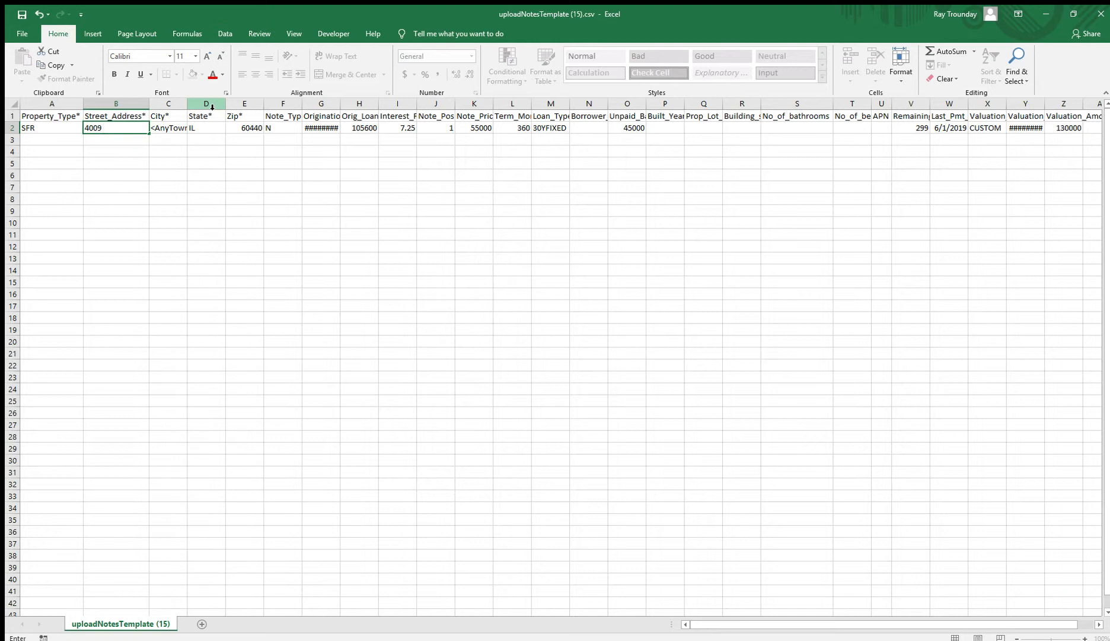
{"action": "key", "text": "Tab"}
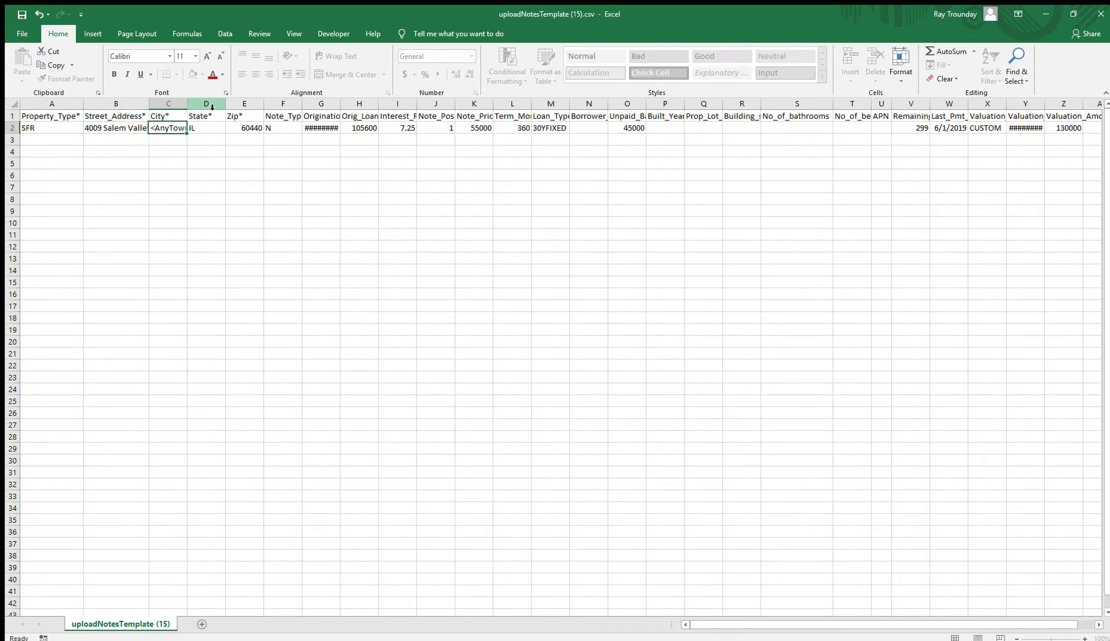
- Fill in city Ringgold, state GA and zip code 30736 in row 2
{"action": "type", "text": "Ringol"}
{"action": "key", "text": "BackSpace"}
{"action": "key", "text": "BackSpace"}
{"action": "type", "text": "gold"}
{"action": "key", "text": "Tab"}
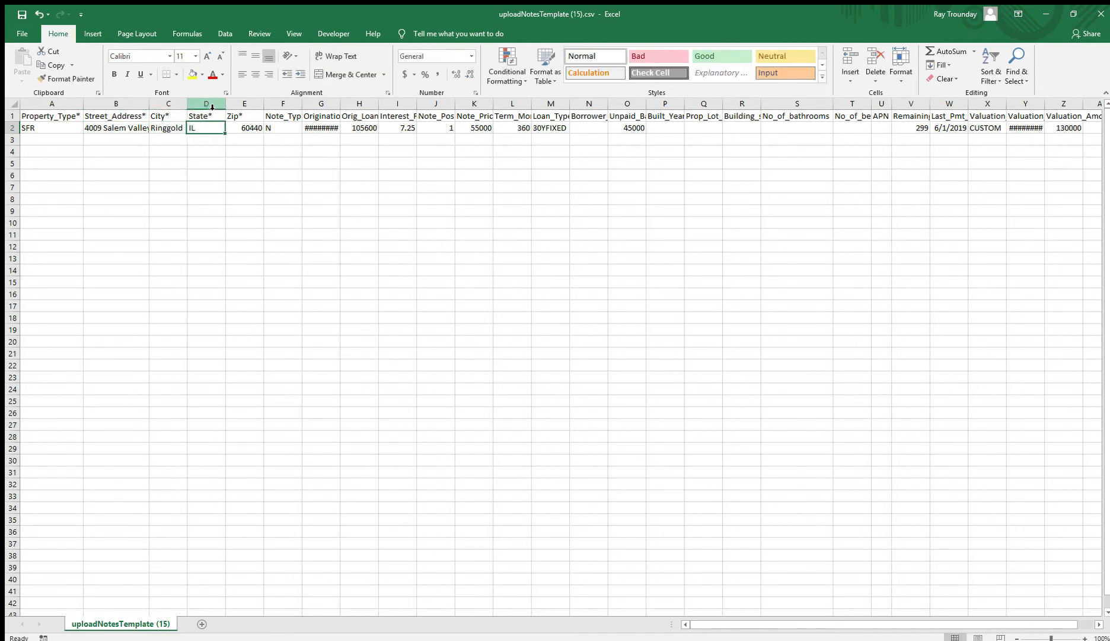
{"action": "type", "text": "GA"}
{"action": "key", "text": "Tab"}
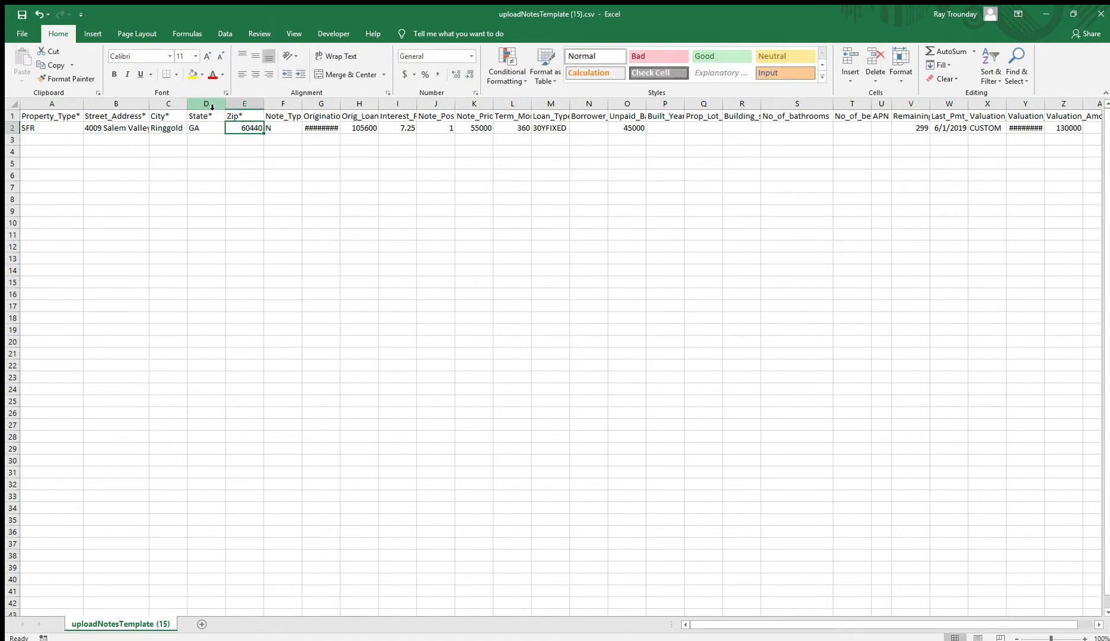
{"action": "type", "text": "3073"}
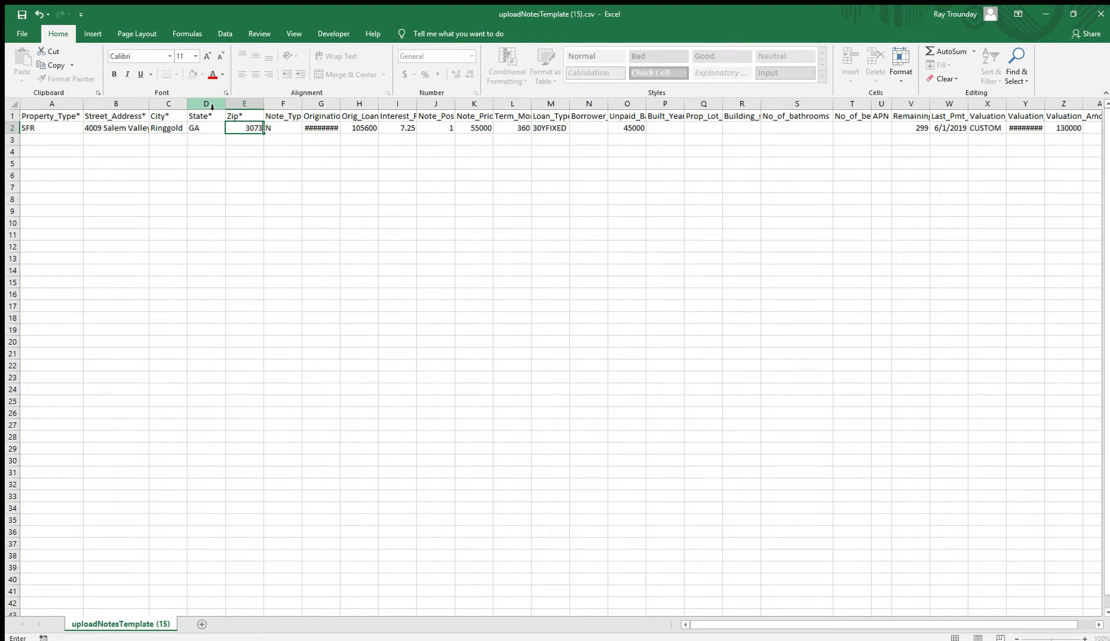
{"action": "type", "text": "6"}
{"action": "key", "text": "Tab"}
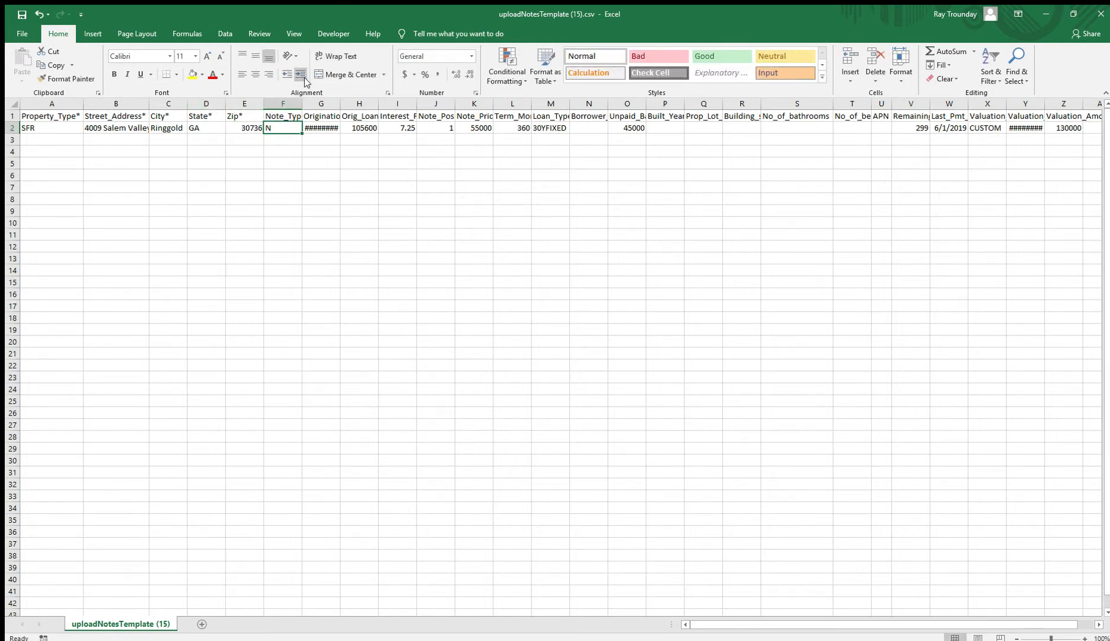
{"action": "left_click", "coordinate": [303, 103]}
- Widen columns F and G, and enter note type P and origination date 05/3/2000
{"action": "double_click", "coordinate": [304, 103]}
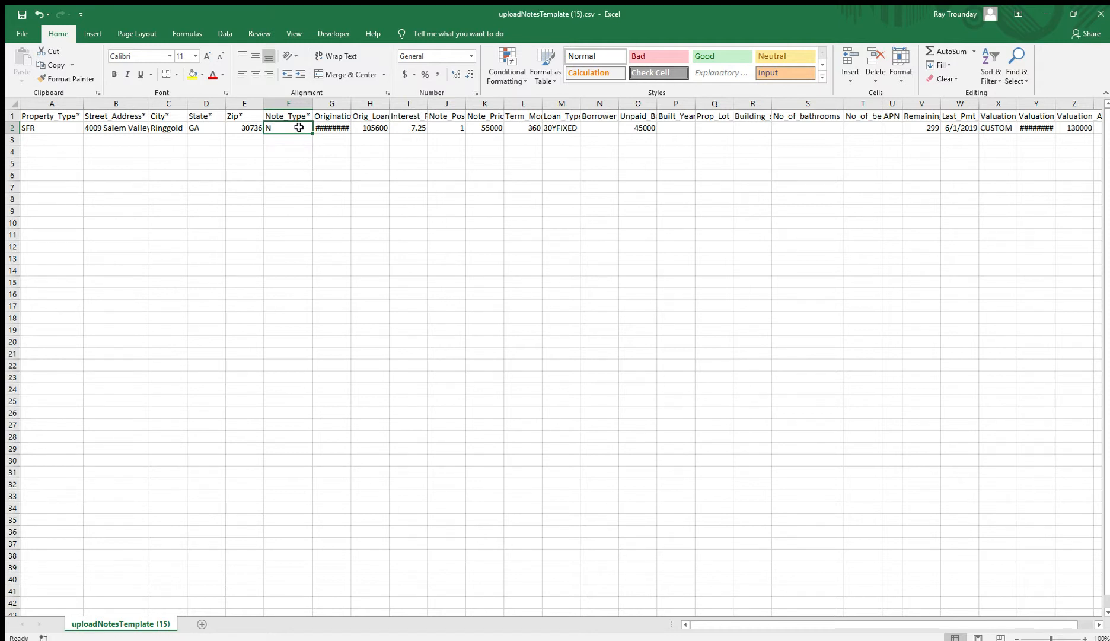
{"action": "type", "text": "P"}
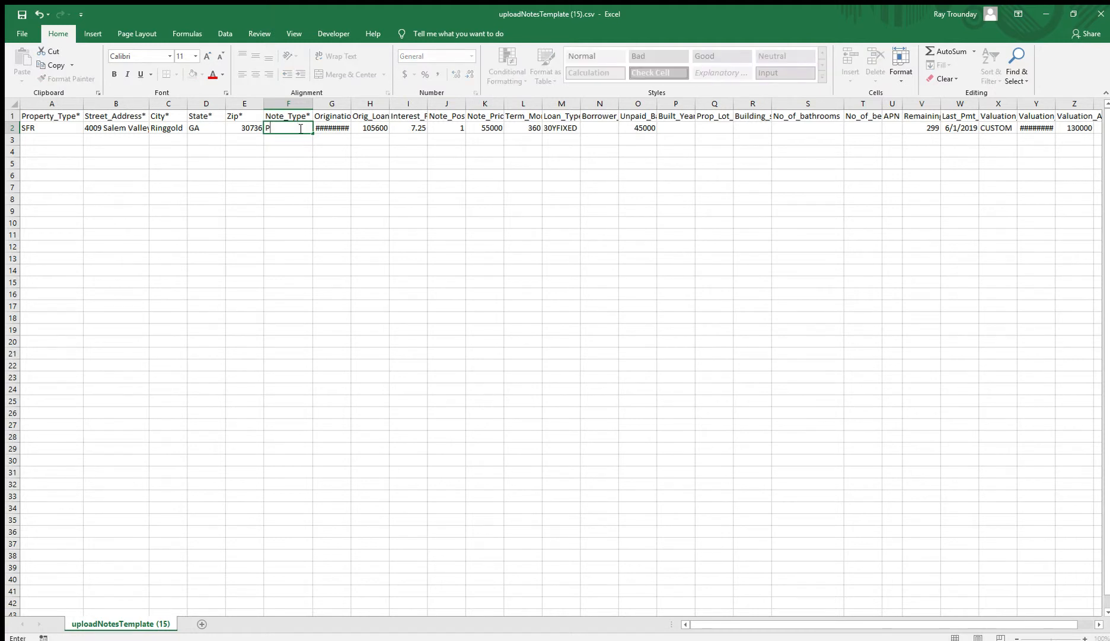
{"action": "key", "text": "Tab"}
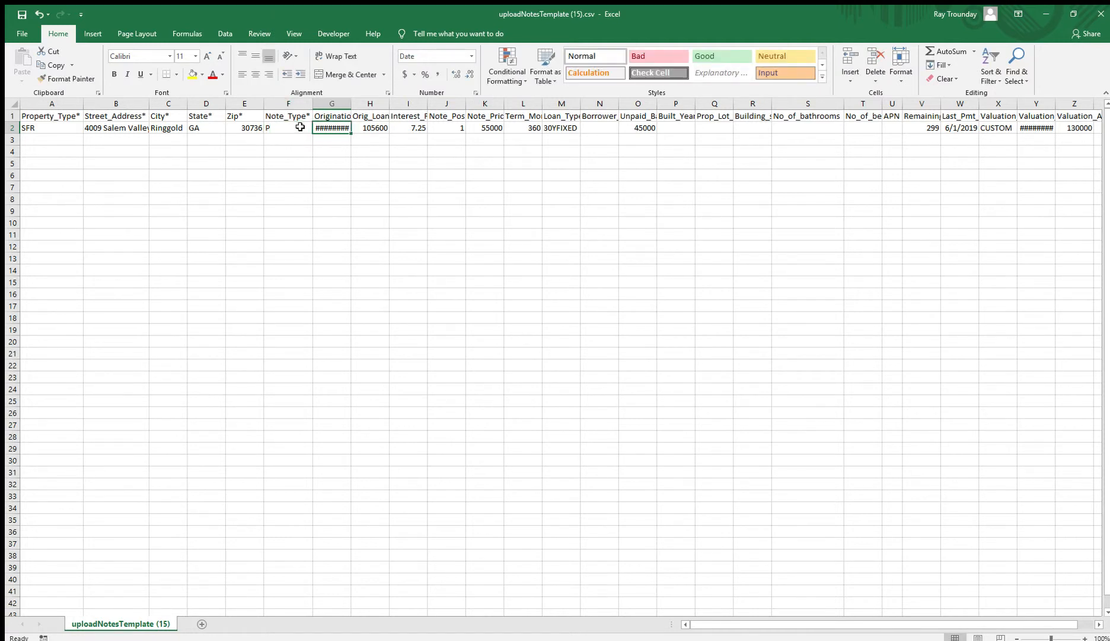
{"action": "double_click", "coordinate": [351, 104]}
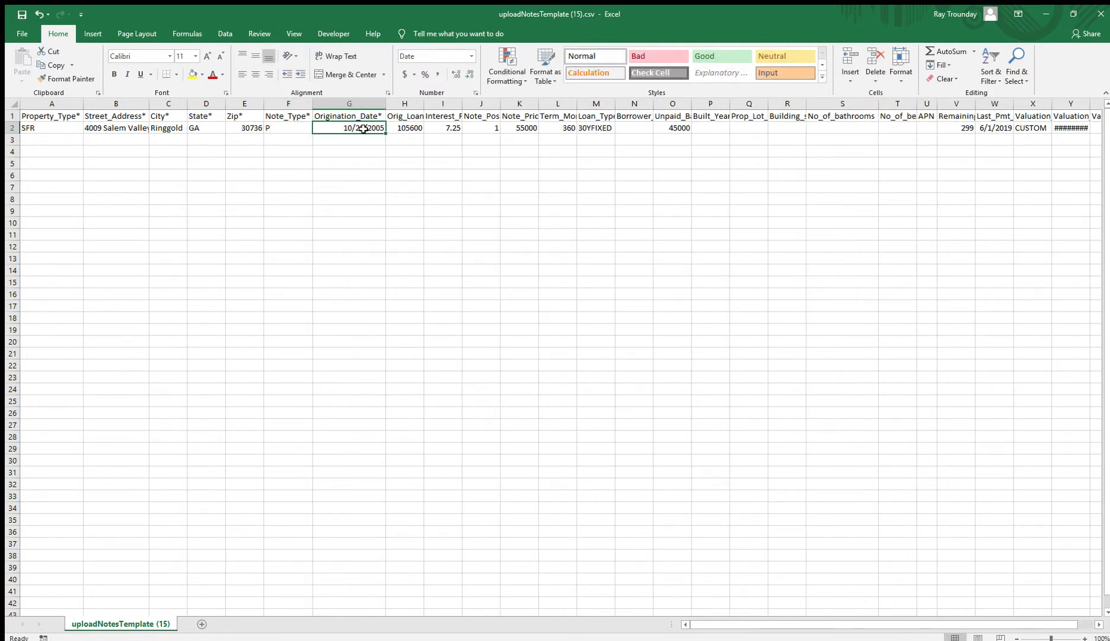
{"action": "type", "text": "05/"}
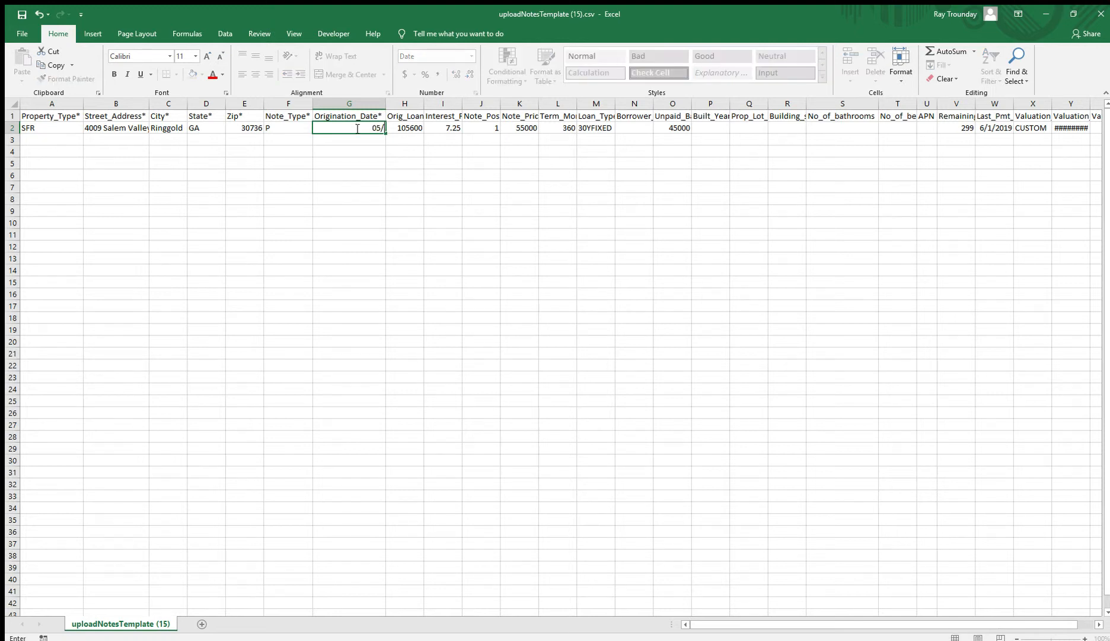
{"action": "type", "text": "3/2000"}
{"action": "key", "text": "Tab"}
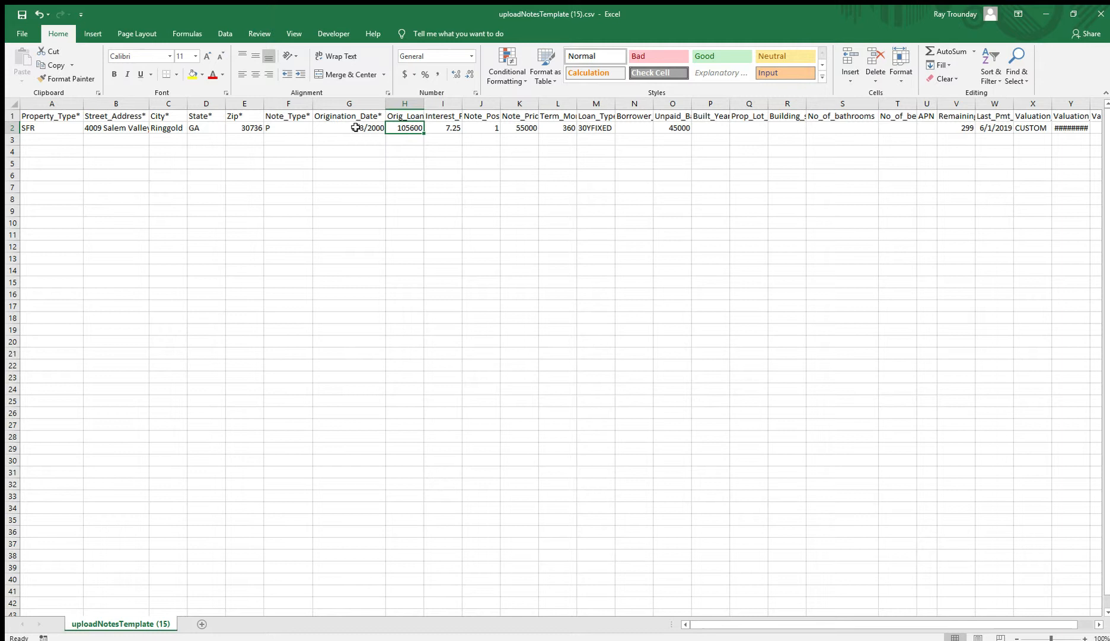
- Enter original loan amount 56089.82 and interest rate 7.85, widening columns H and J
{"action": "double_click", "coordinate": [425, 105]}
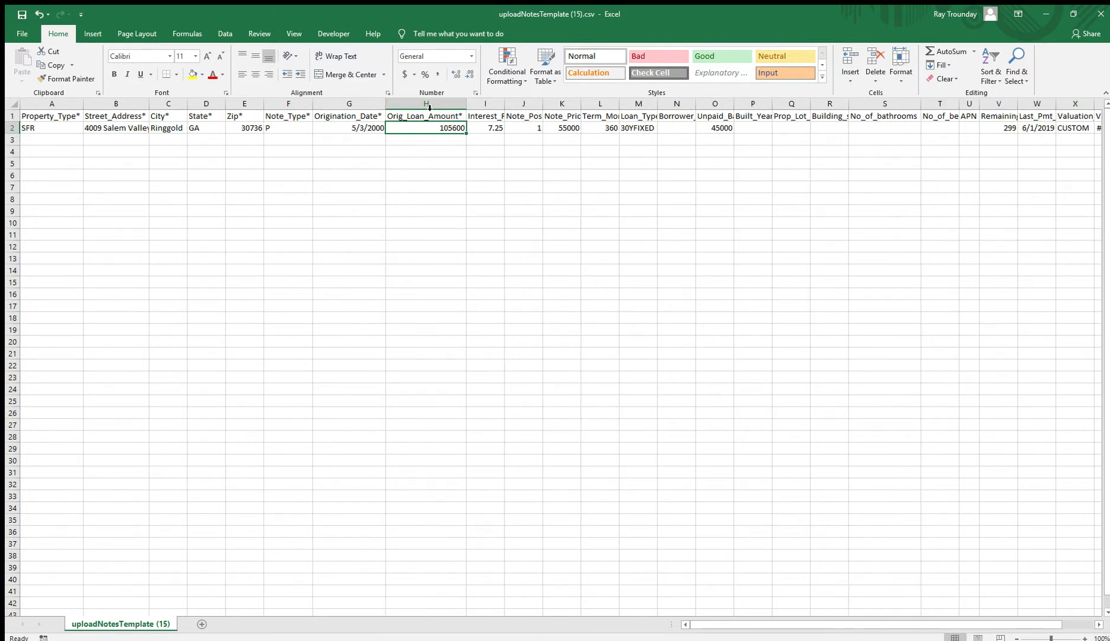
{"action": "type", "text": "56089"}
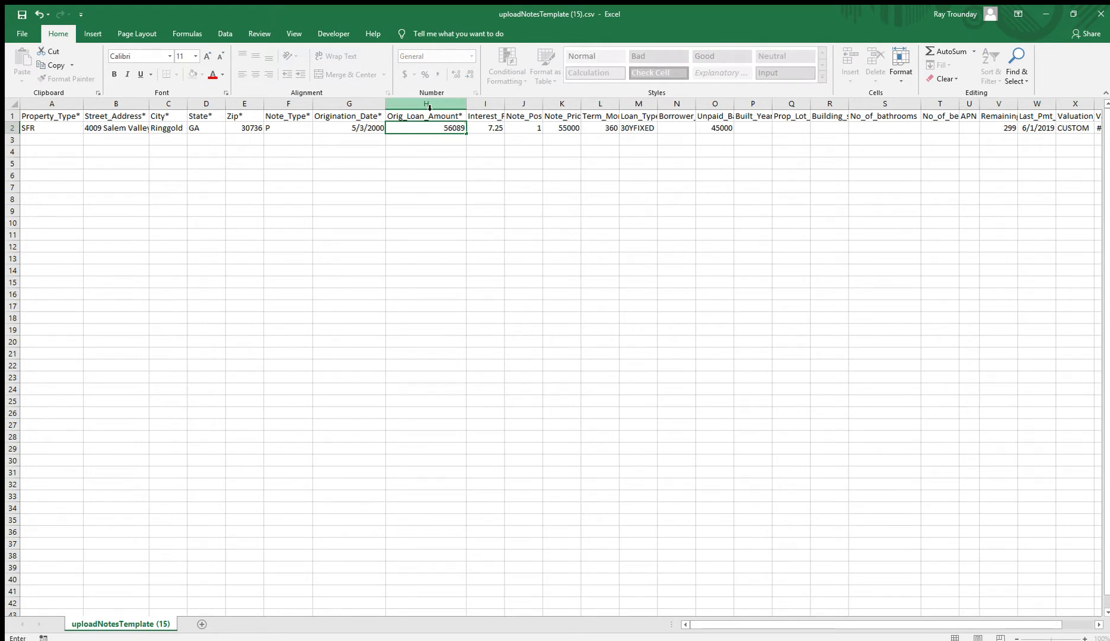
{"action": "type", "text": ".82"}
{"action": "key", "text": "Tab"}
{"action": "type", "text": "7"}
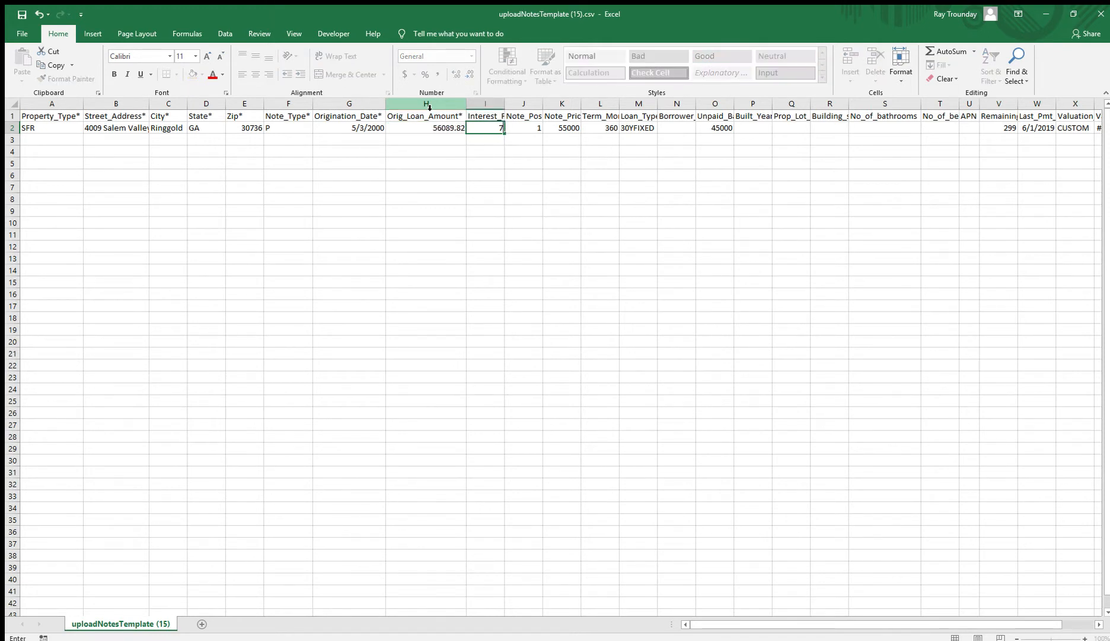
{"action": "type", "text": ".85"}
{"action": "key", "text": "Tab"}
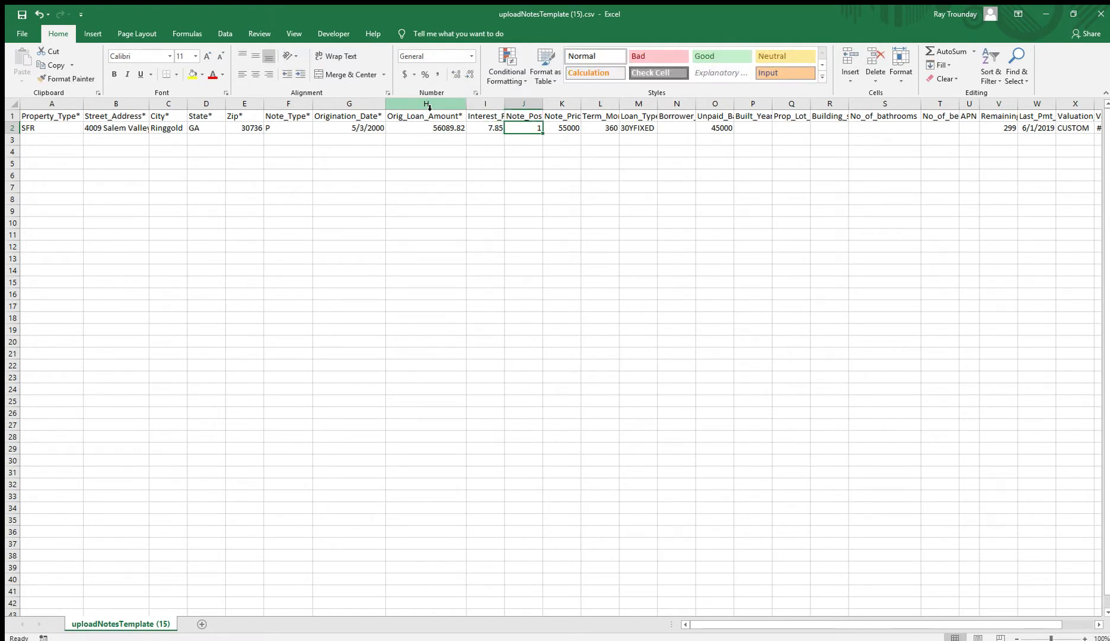
{"action": "double_click", "coordinate": [543, 106]}
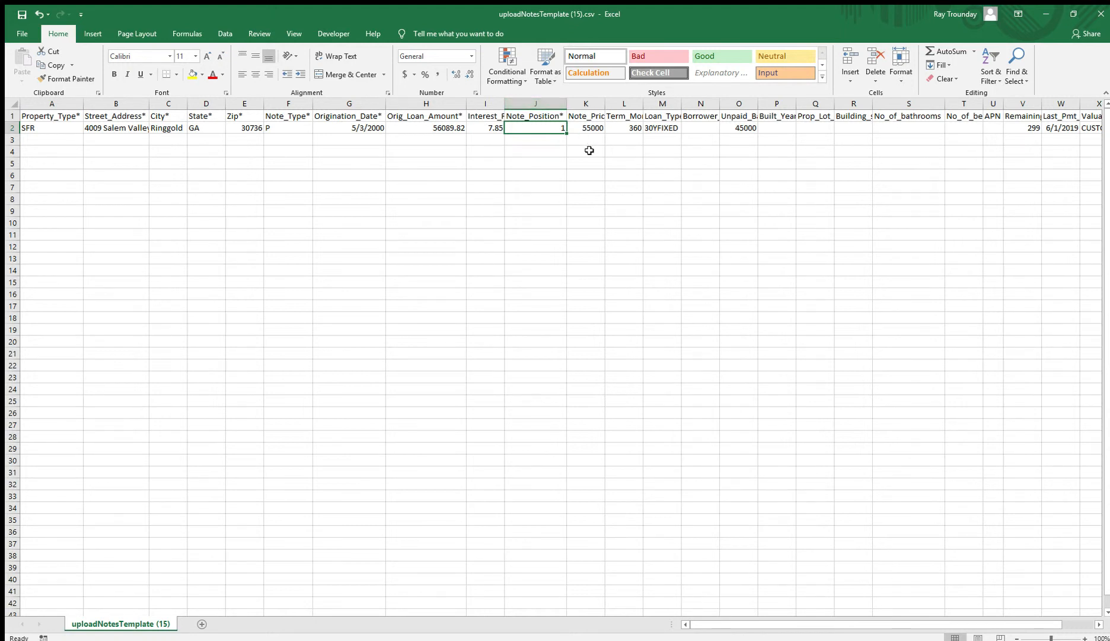
- Keep note position 1 and enter note price 29850, fitting columns K and L
{"action": "double_click", "coordinate": [557, 132]}
{"action": "key", "text": "Tab"}
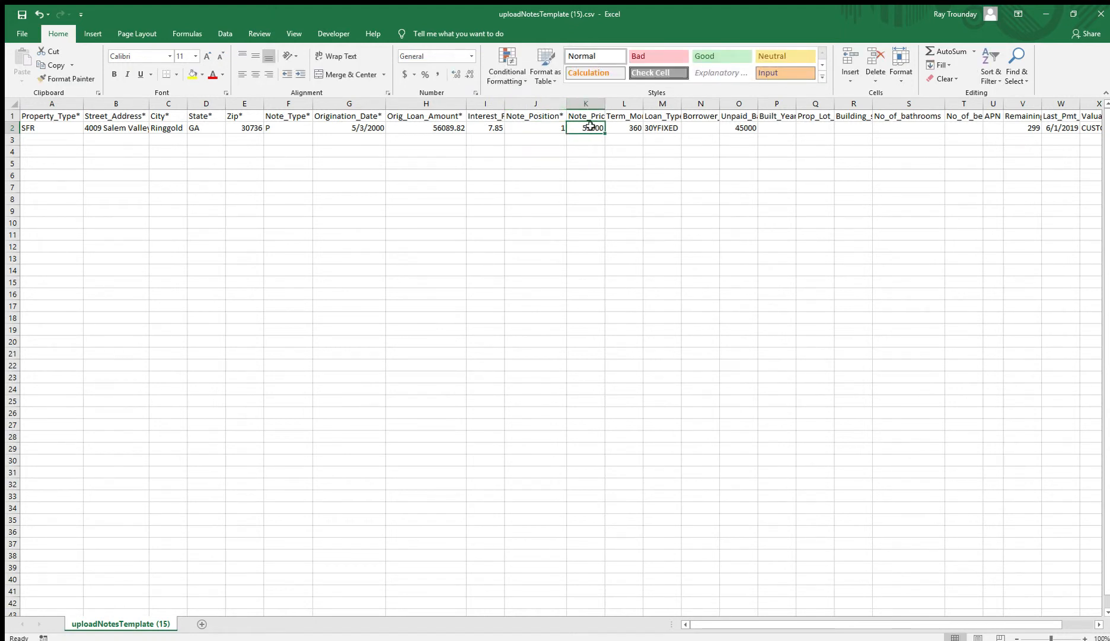
{"action": "double_click", "coordinate": [605, 108]}
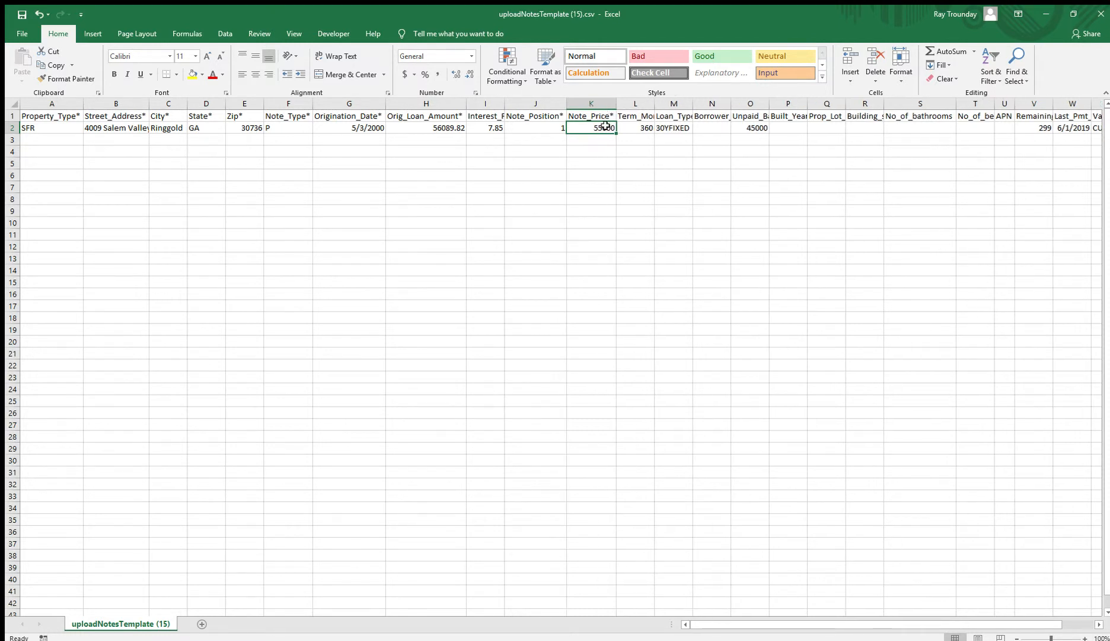
{"action": "type", "text": "2985"}
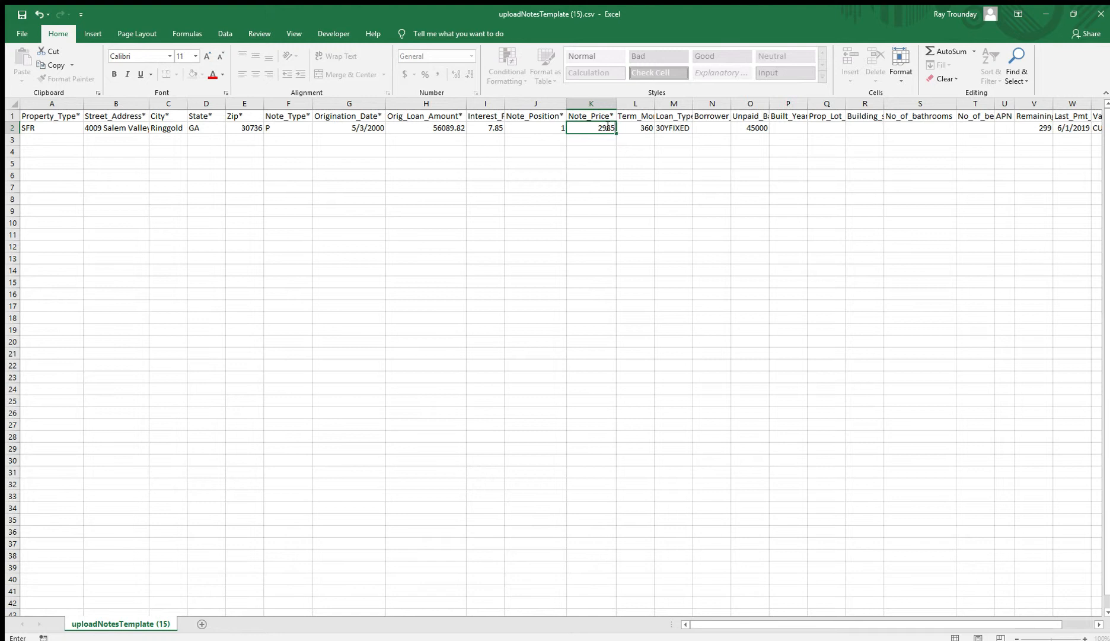
{"action": "type", "text": "0"}
{"action": "key", "text": "Tab"}
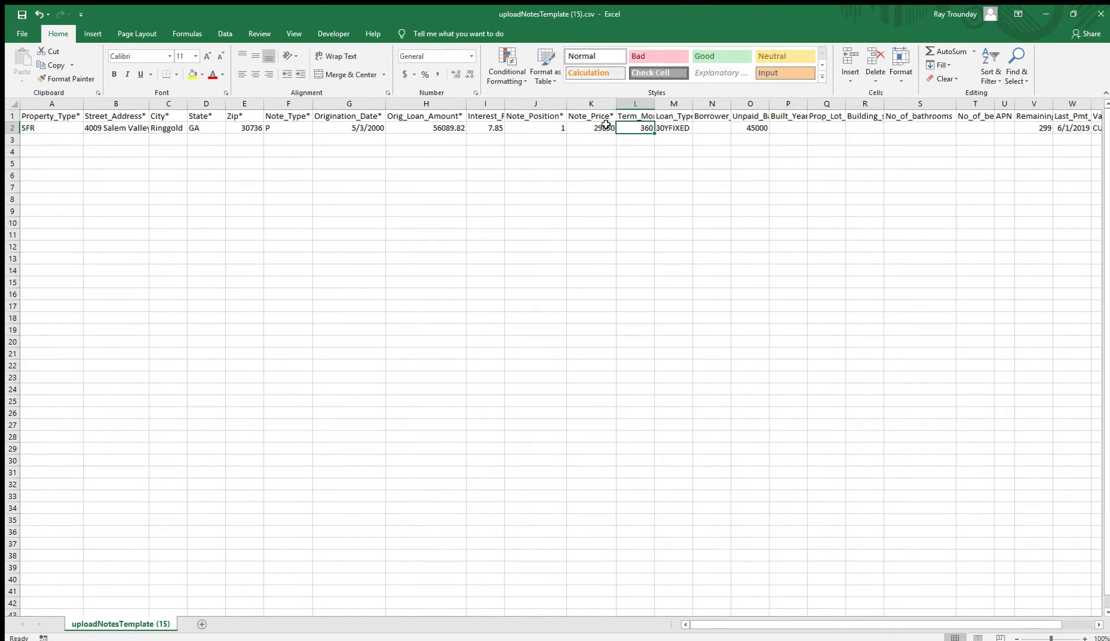
{"action": "double_click", "coordinate": [655, 108]}
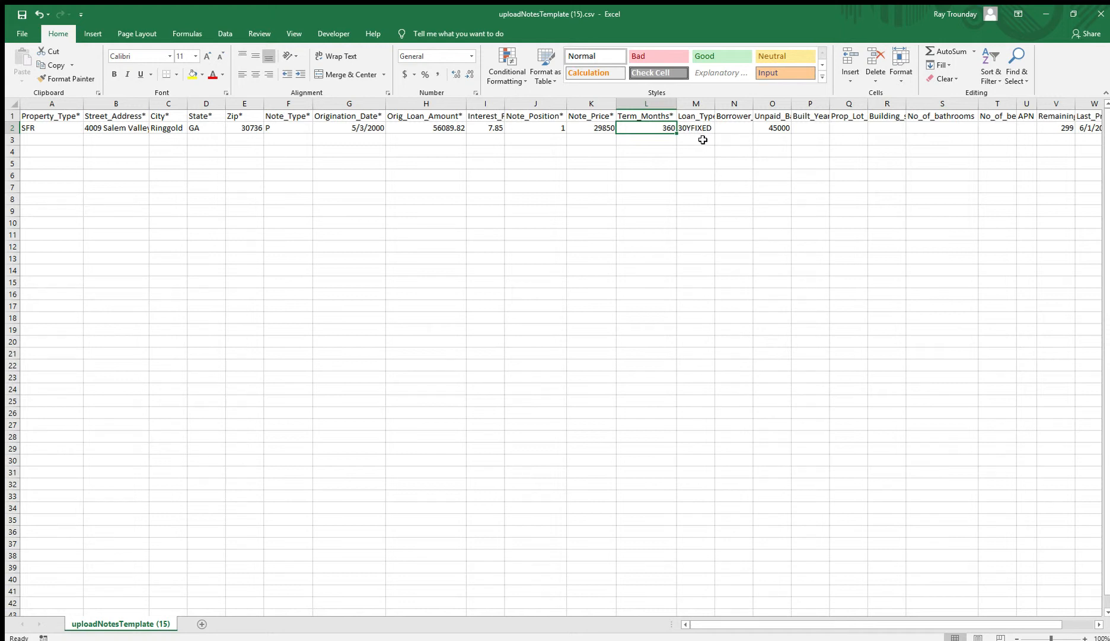
- Widen column O and set unpaid balance in O2 to 35814
{"action": "double_click", "coordinate": [791, 109]}
{"action": "left_click", "coordinate": [802, 125]}
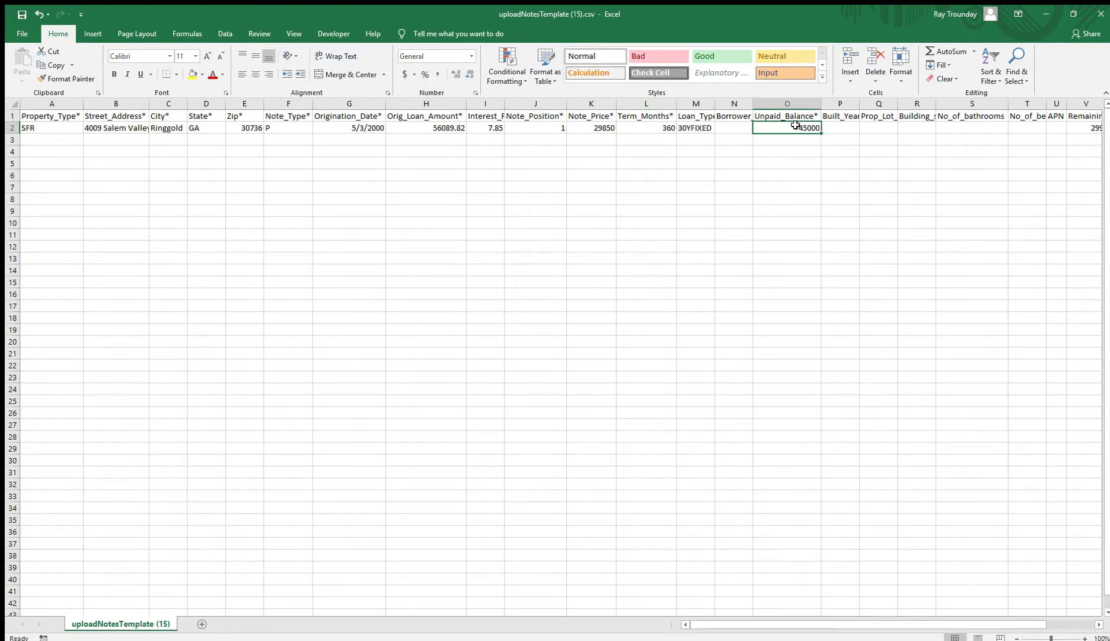
{"action": "type", "text": "3581"}
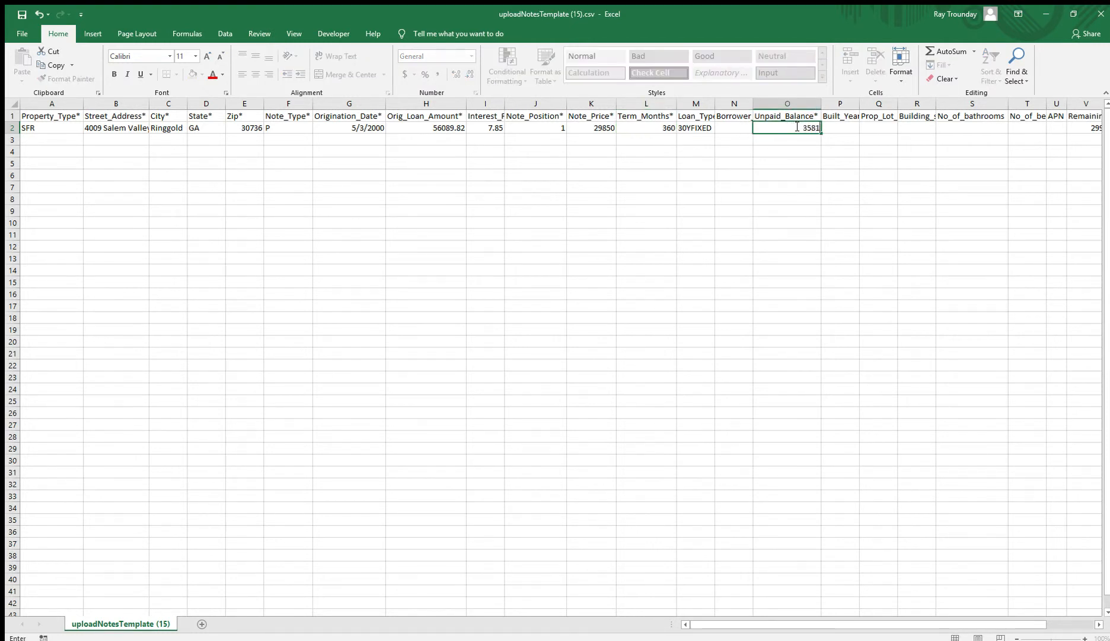
{"action": "type", "text": "4"}
{"action": "key", "text": "Tab"}
{"action": "key", "text": "Tab"}
{"action": "key", "text": "Tab"}
{"action": "key", "text": "Tab"}
{"action": "key", "text": "Tab"}
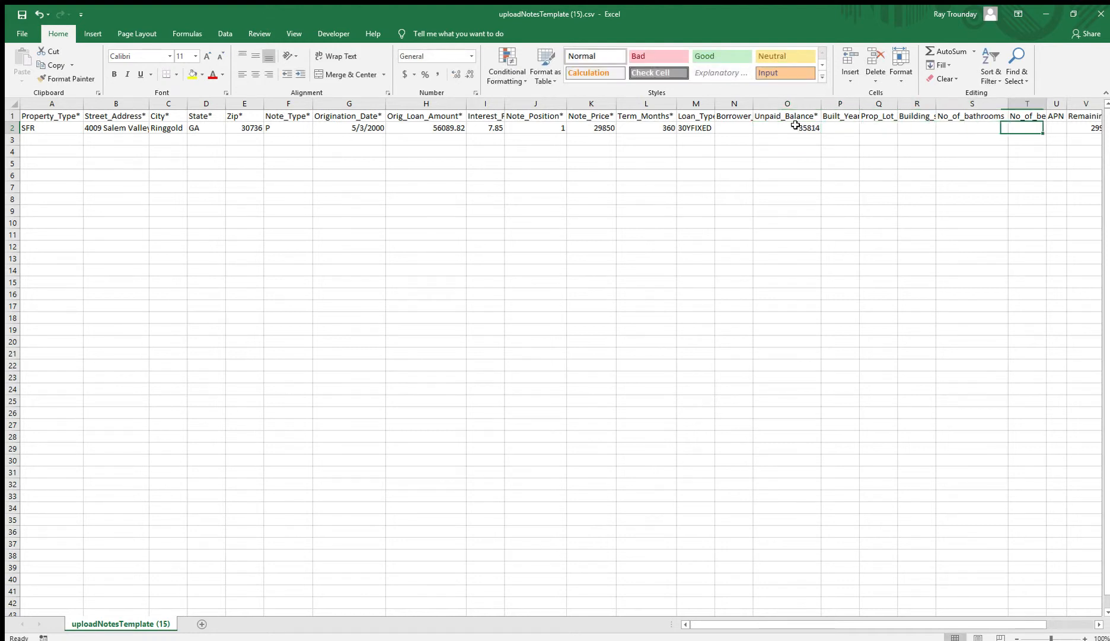
{"action": "key", "text": "Tab"}
{"action": "key", "text": "Tab"}
- Enter 131 in V2 and valuation type BPO in X2, widening column X
{"action": "type", "text": "131"}
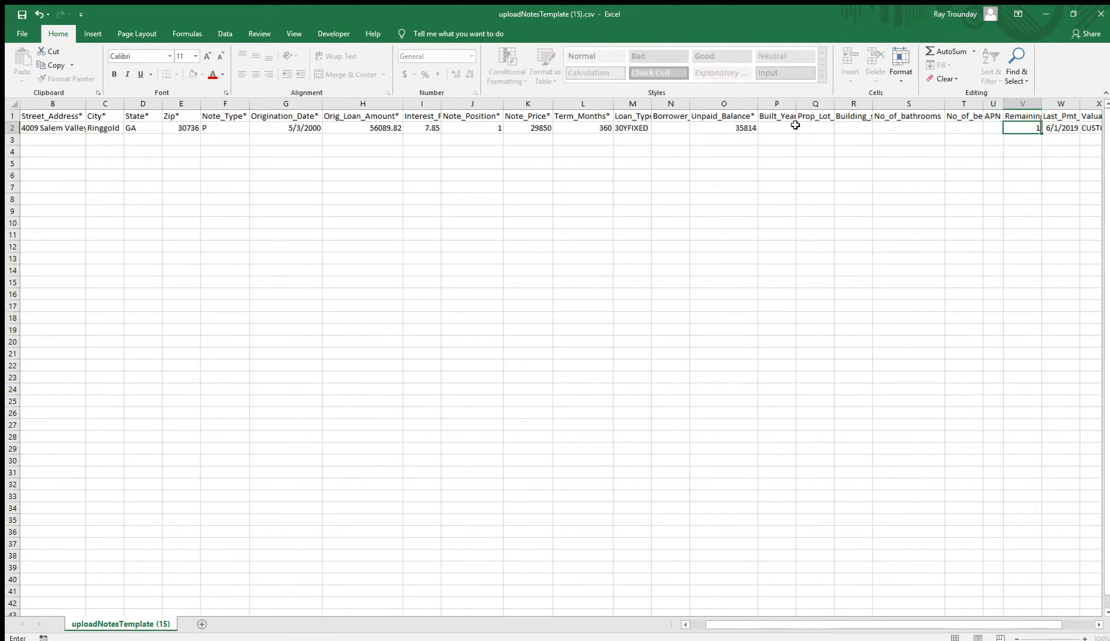
{"action": "key", "text": "Tab"}
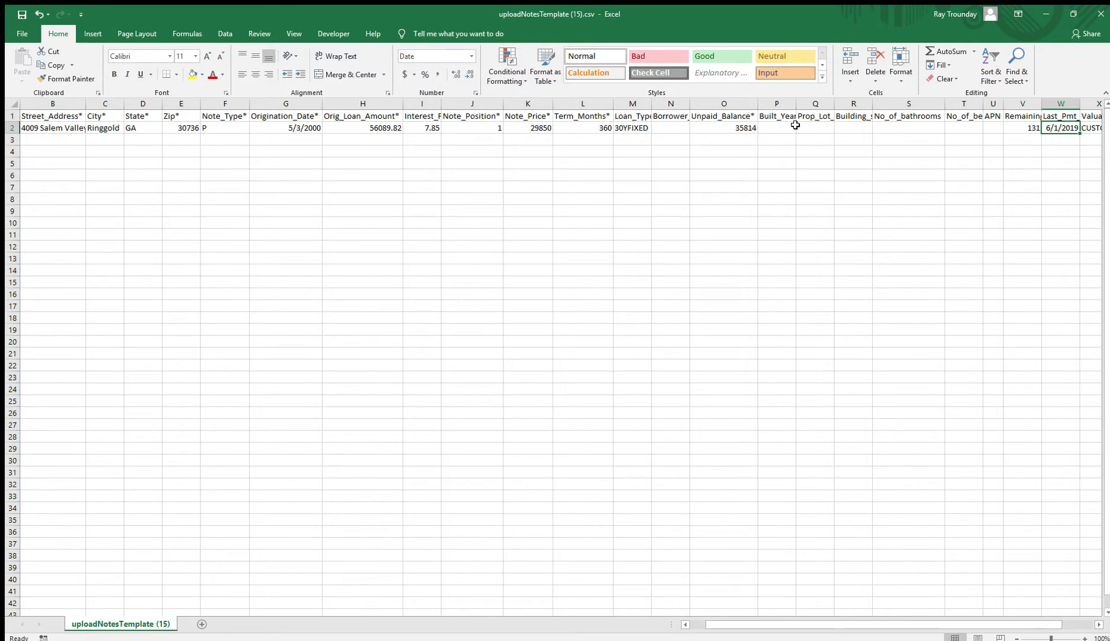
{"action": "key", "text": "Tab"}
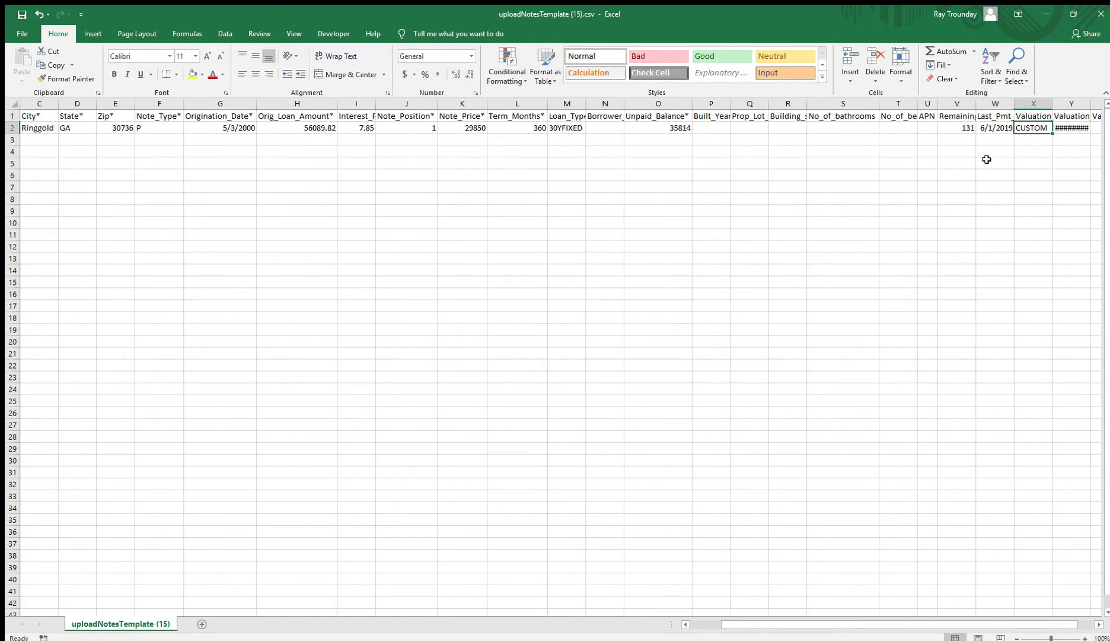
{"action": "double_click", "coordinate": [1054, 104]}
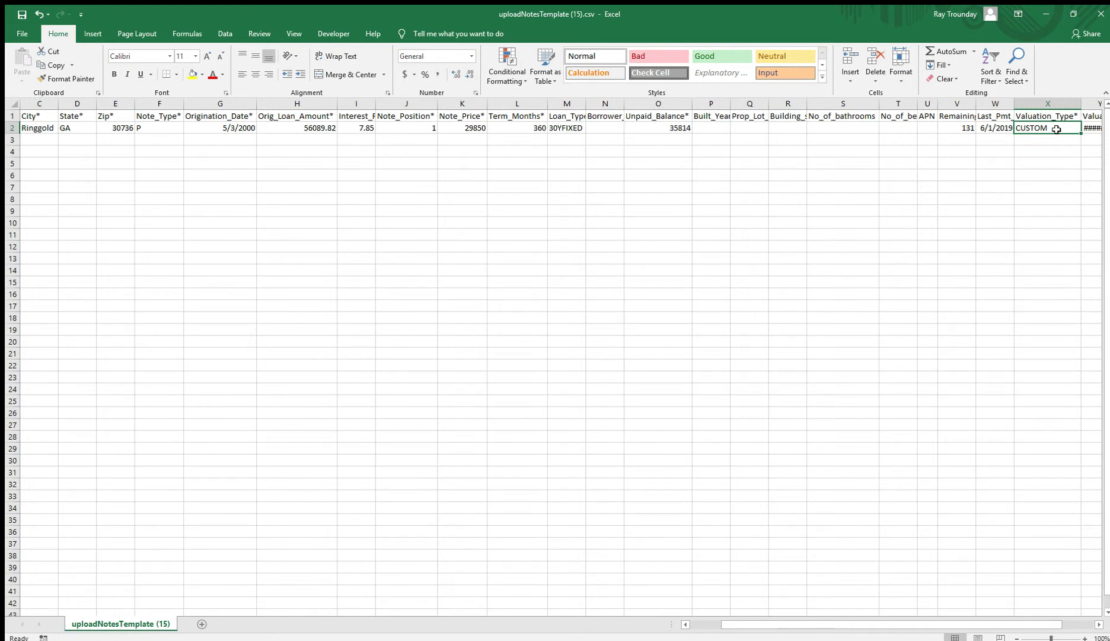
{"action": "type", "text": "BPO"}
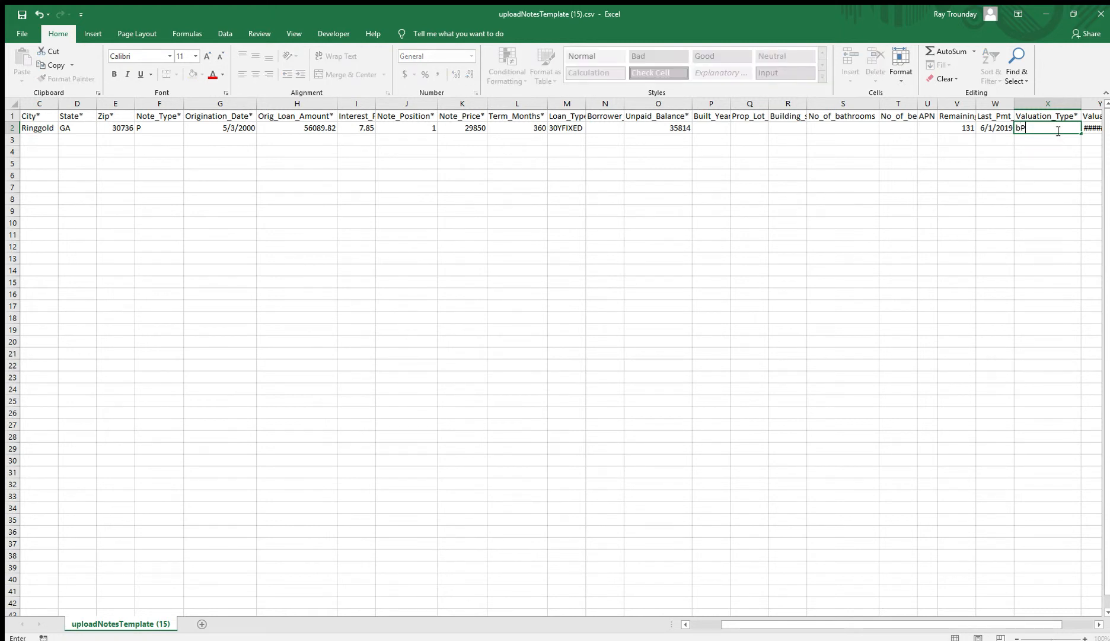
{"action": "key", "text": "BackSpace"}
{"action": "key", "text": "BackSpace"}
{"action": "key", "text": "BackSpace"}
{"action": "type", "text": "BPO"}
{"action": "key", "text": "Tab"}
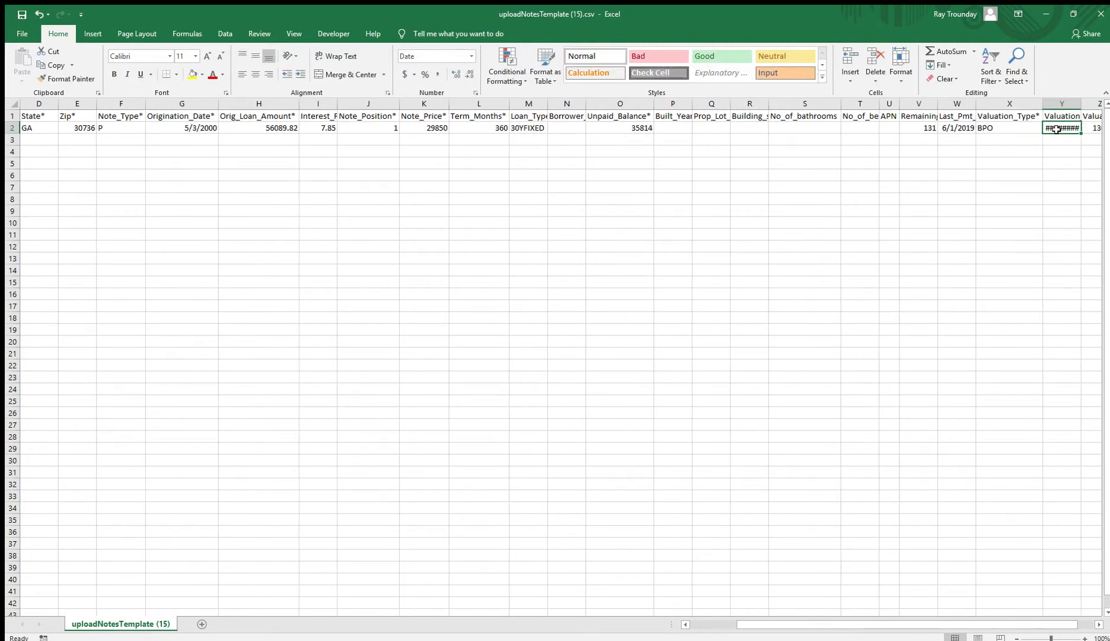
- Enter valuation date 5/20/2019 and valuation amount 39900, widening column Y, then save
{"action": "double_click", "coordinate": [1082, 104]}
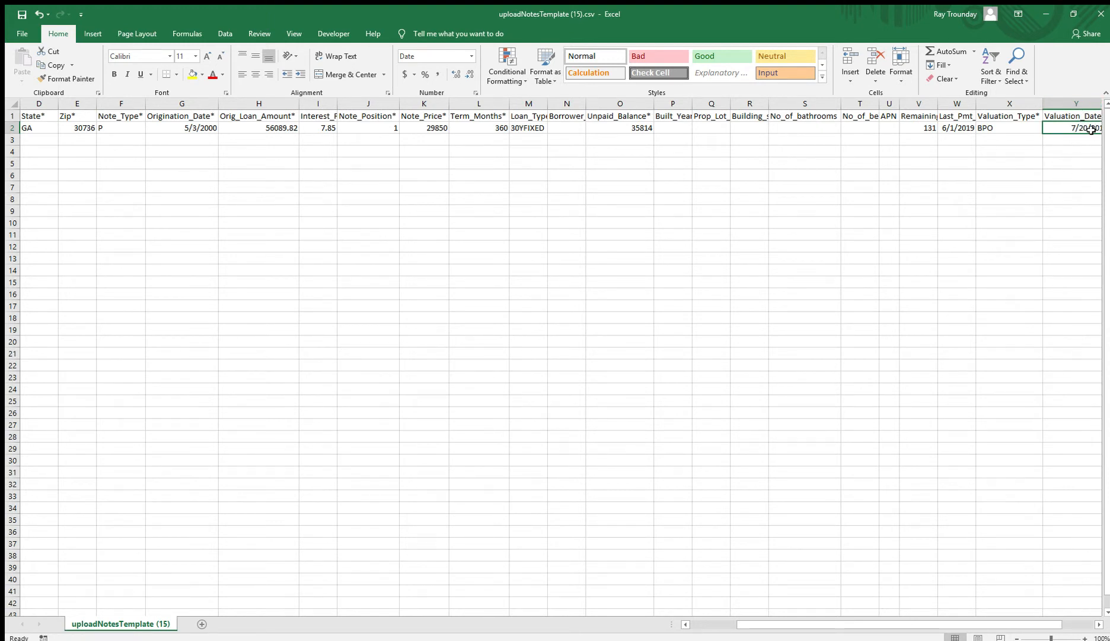
{"action": "type", "text": "5/2"}
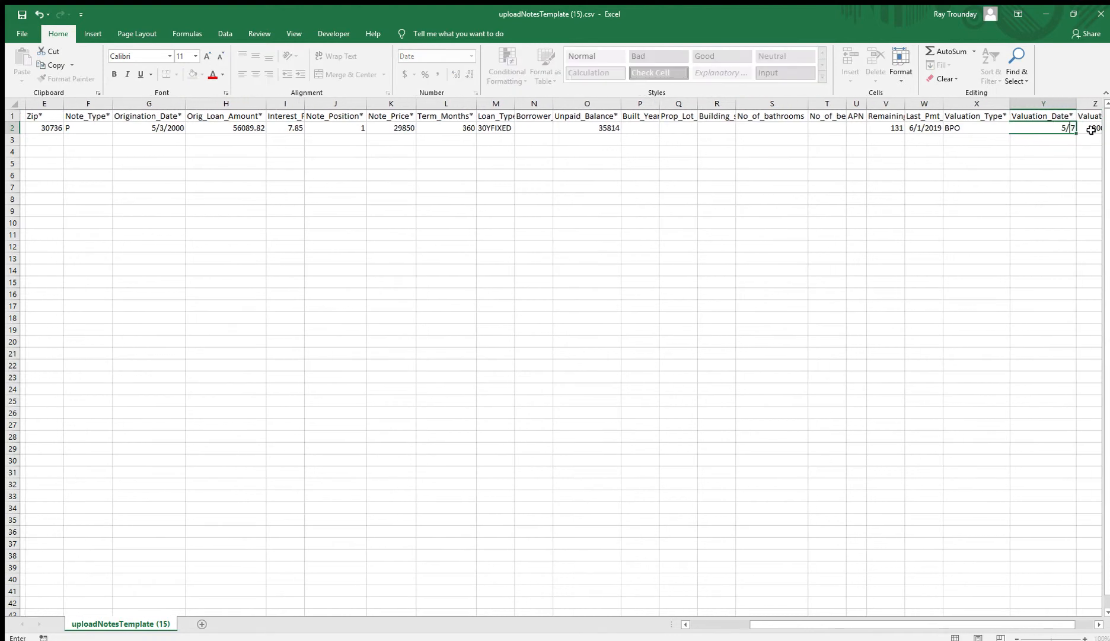
{"action": "type", "text": "0/2019"}
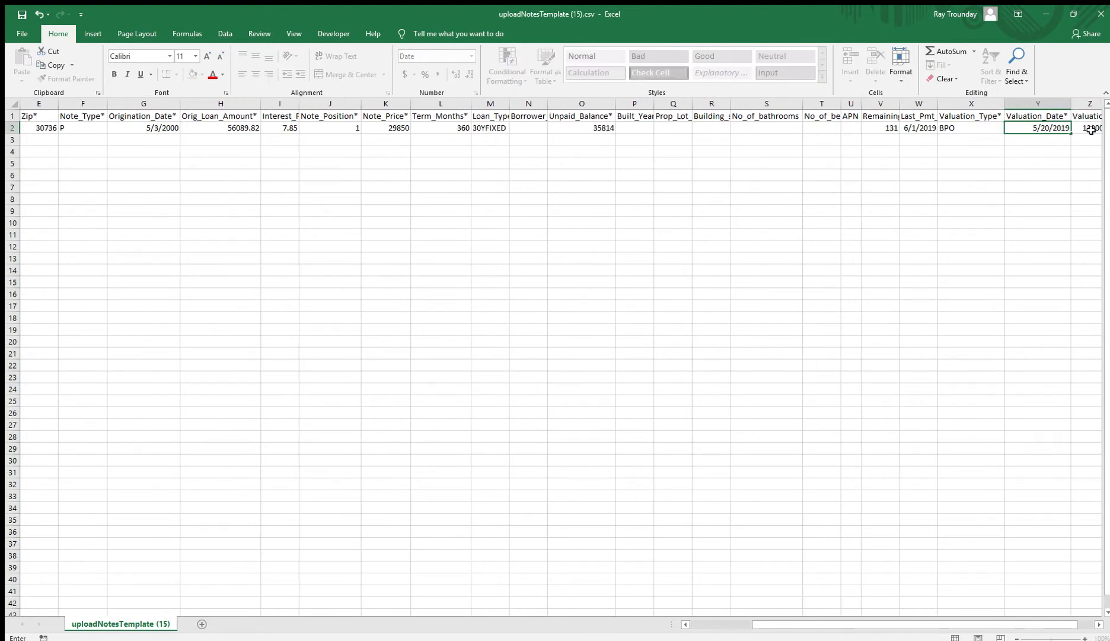
{"action": "key", "text": "Tab"}
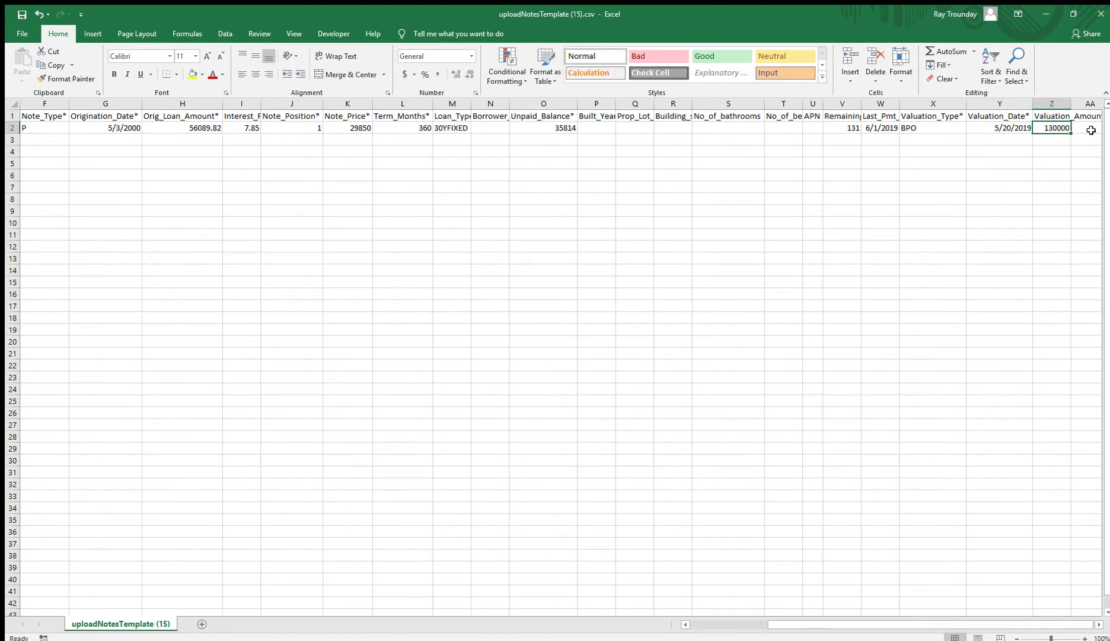
{"action": "type", "text": "399"}
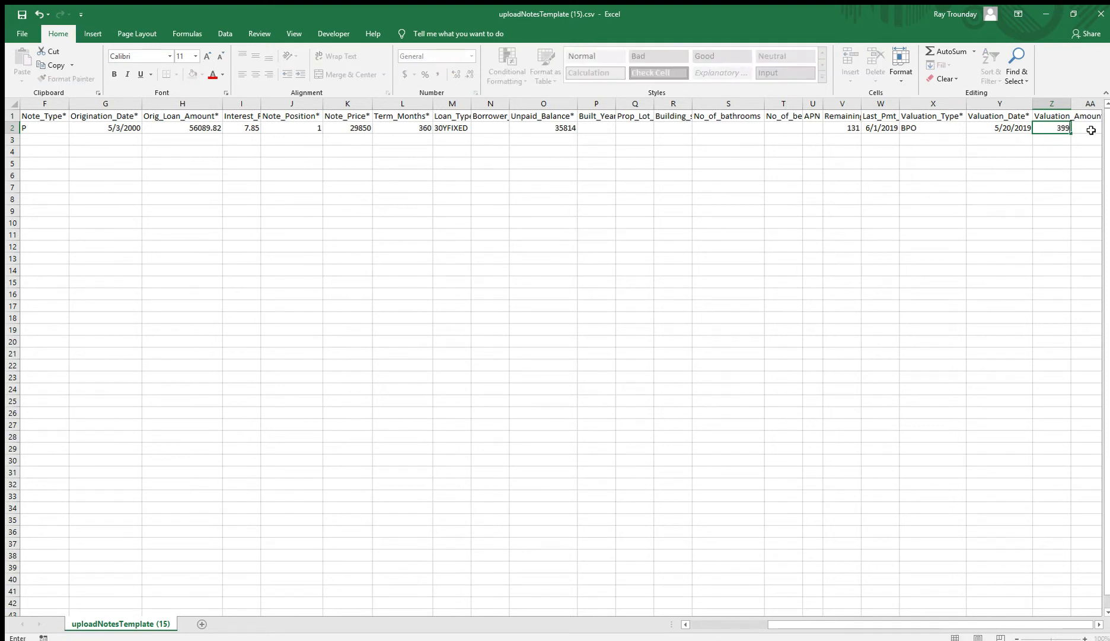
{"action": "key", "text": "Tab"}
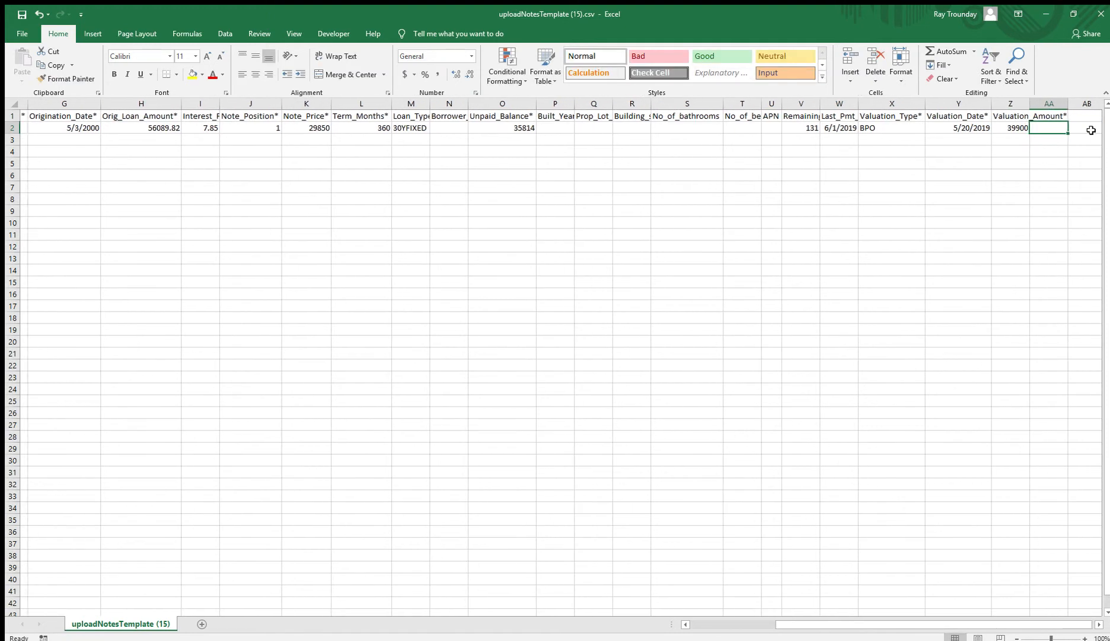
{"action": "key", "text": "ctrl+s"}
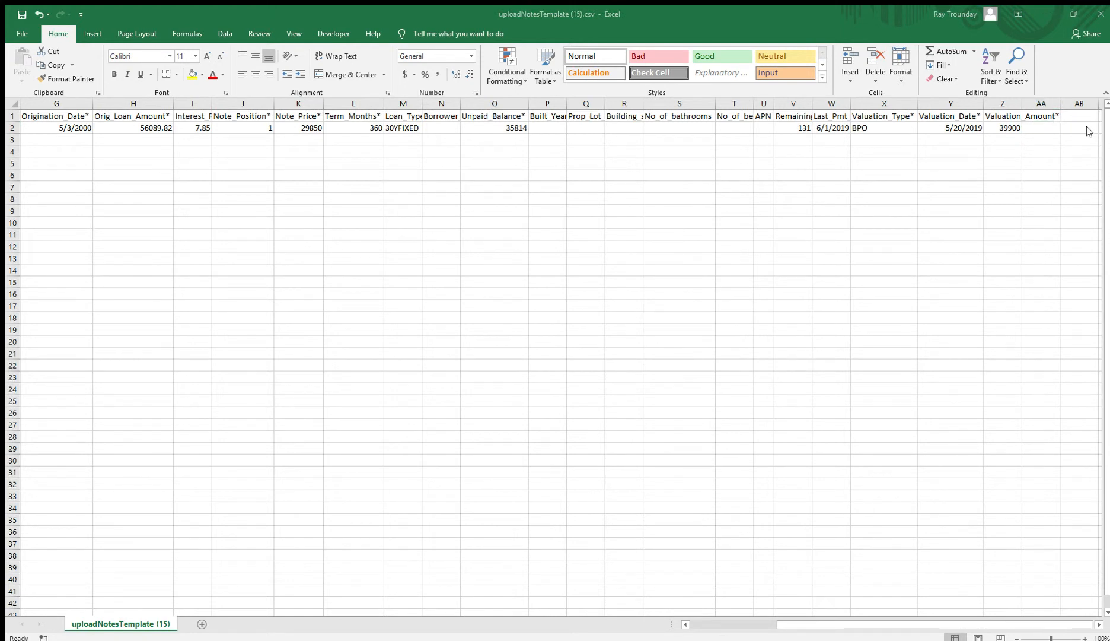
{"action": "left_click", "coordinate": [900, 154]}
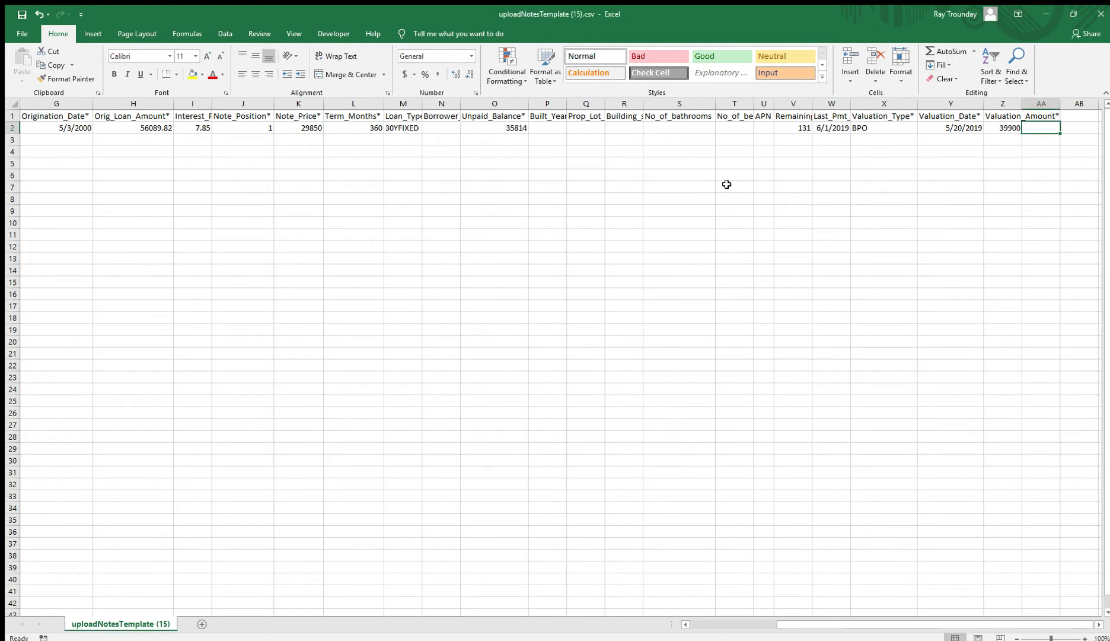
{"action": "left_click", "coordinate": [409, 130]}
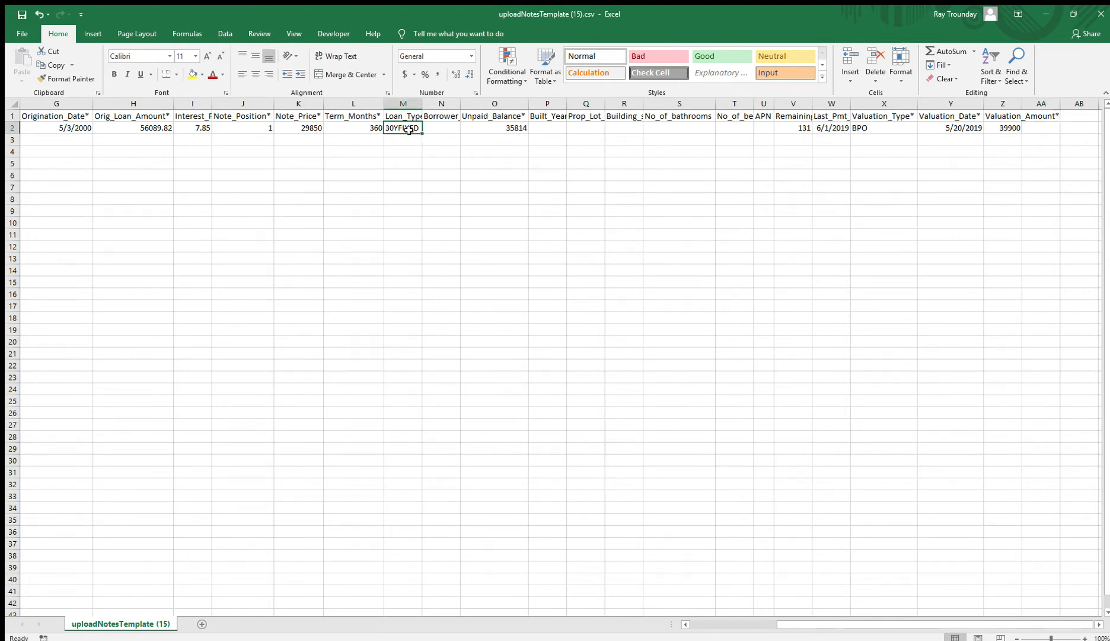
{"action": "key", "text": "Left"}
{"action": "key", "text": "Left"}
{"action": "key", "text": "Left"}
{"action": "key", "text": "Left"}
{"action": "key", "text": "Left"}
{"action": "key", "text": "Left"}
{"action": "key", "text": "Left"}
{"action": "key", "text": "Left"}
{"action": "key", "text": "Left"}
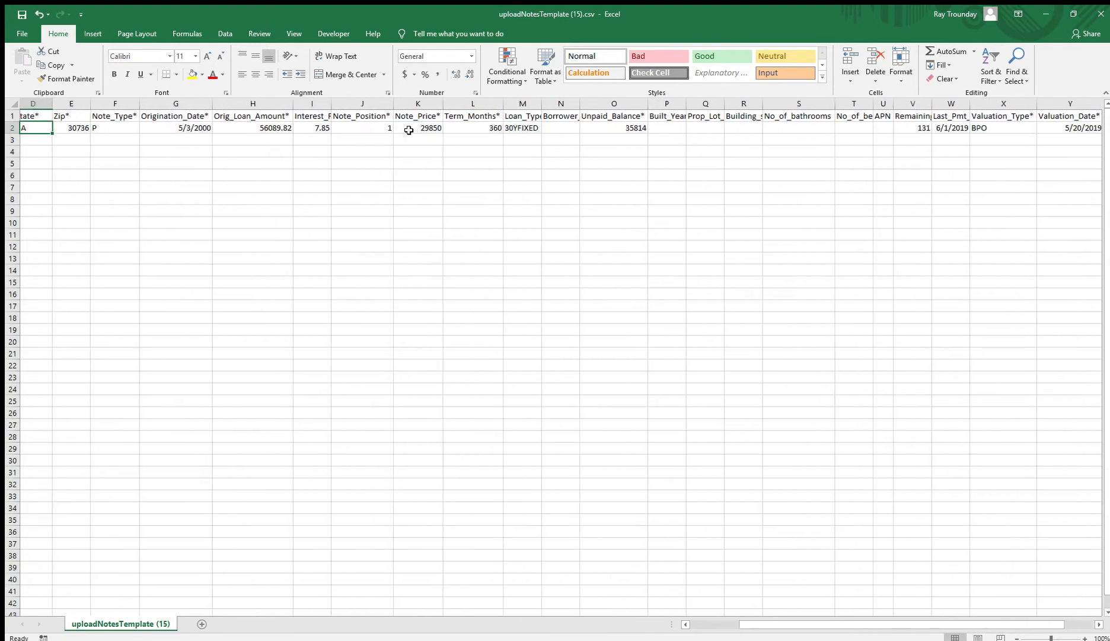
{"action": "key", "text": "Left"}
{"action": "key", "text": "Left"}
{"action": "key", "text": "Left"}
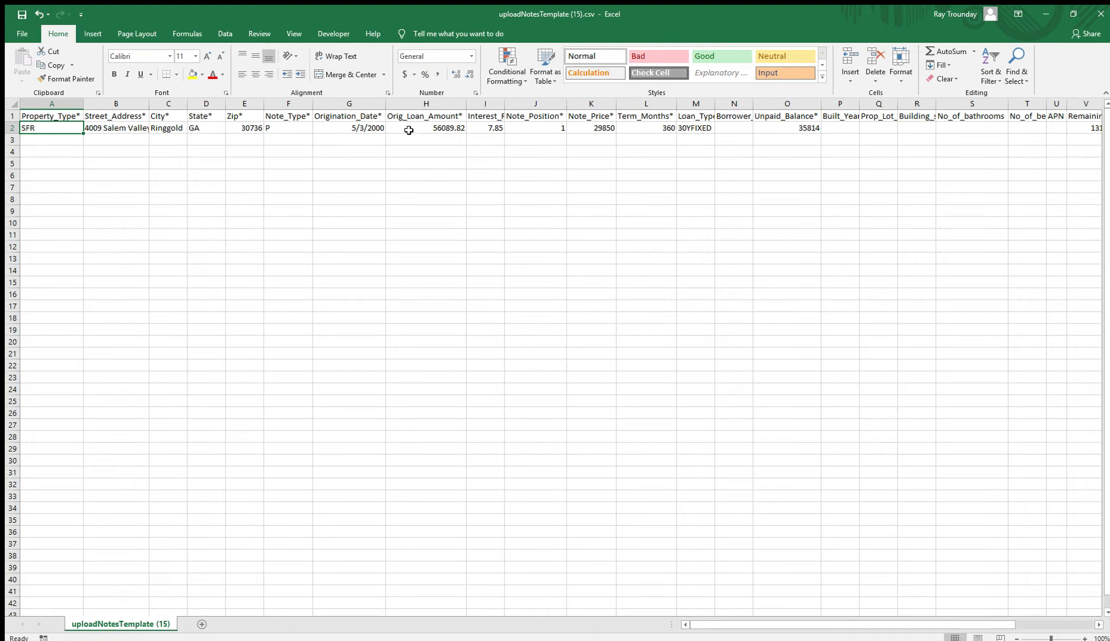
{"action": "key", "text": "Right"}
{"action": "key", "text": "Right"}
{"action": "key", "text": "Right"}
{"action": "key", "text": "Right"}
{"action": "key", "text": "Right"}
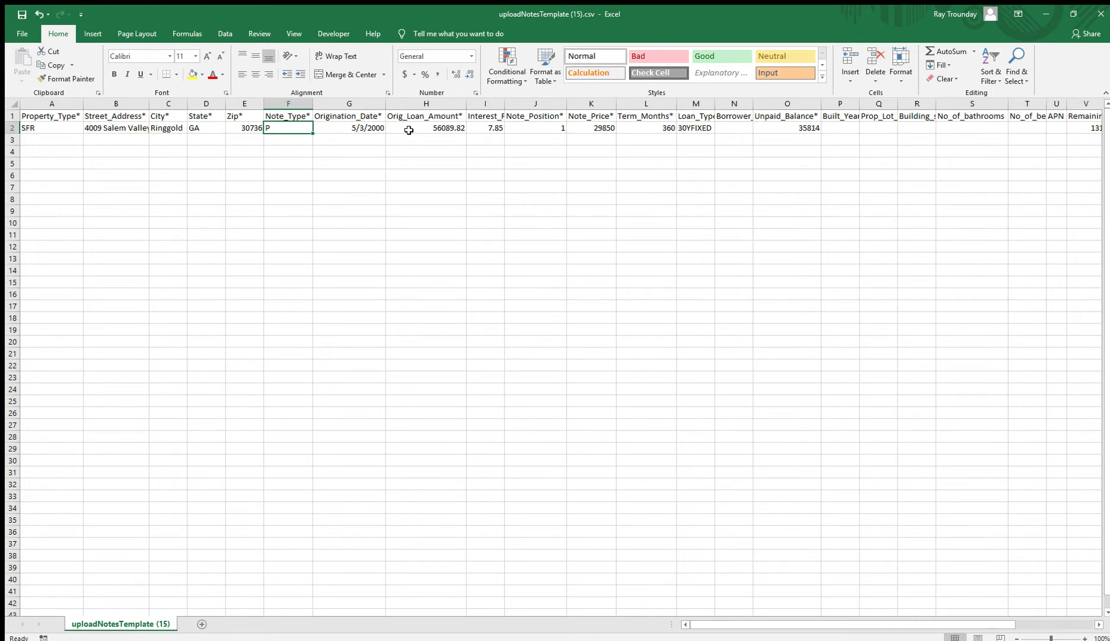
{"action": "key", "text": "Right"}
{"action": "key", "text": "Right"}
{"action": "key", "text": "Right"}
{"action": "key", "text": "Right"}
{"action": "key", "text": "Right"}
{"action": "key", "text": "Right"}
{"action": "key", "text": "Right"}
{"action": "key", "text": "Right"}
{"action": "key", "text": "Right"}
{"action": "key", "text": "Right"}
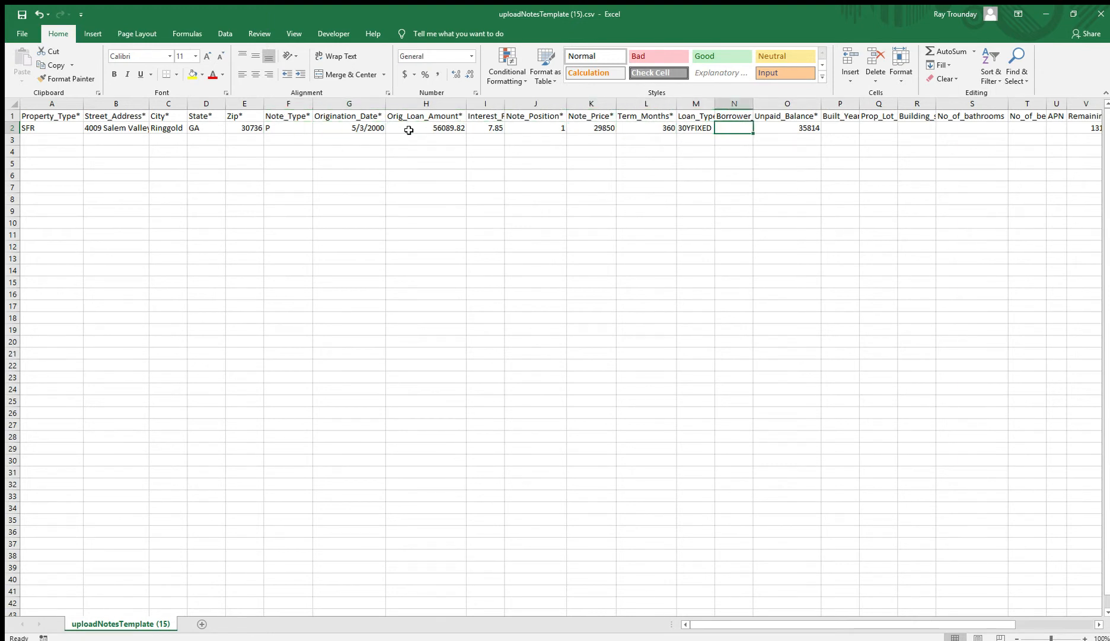
{"action": "key", "text": "Right"}
{"action": "key", "text": "Right"}
{"action": "key", "text": "Right"}
{"action": "key", "text": "Right"}
{"action": "key", "text": "Right"}
{"action": "key", "text": "Right"}
{"action": "key", "text": "Right"}
{"action": "key", "text": "Right"}
{"action": "key", "text": "Right"}
{"action": "key", "text": "Right"}
{"action": "key", "text": "Right"}
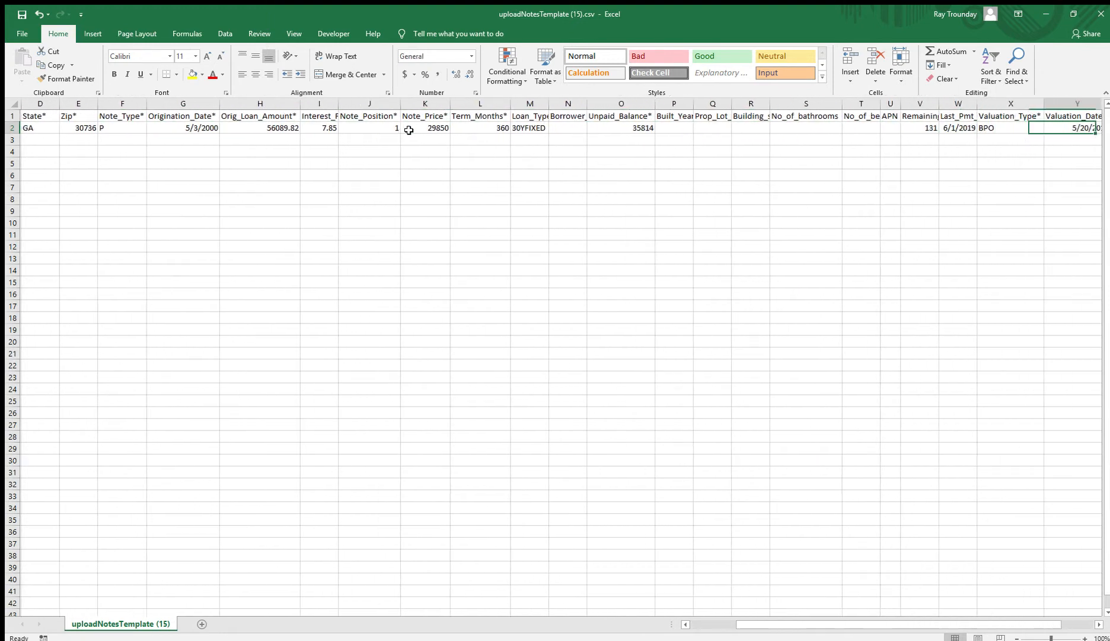
{"action": "key", "text": "Right"}
{"action": "key", "text": "Left"}
{"action": "key", "text": "Left"}
{"action": "key", "text": "Left"}
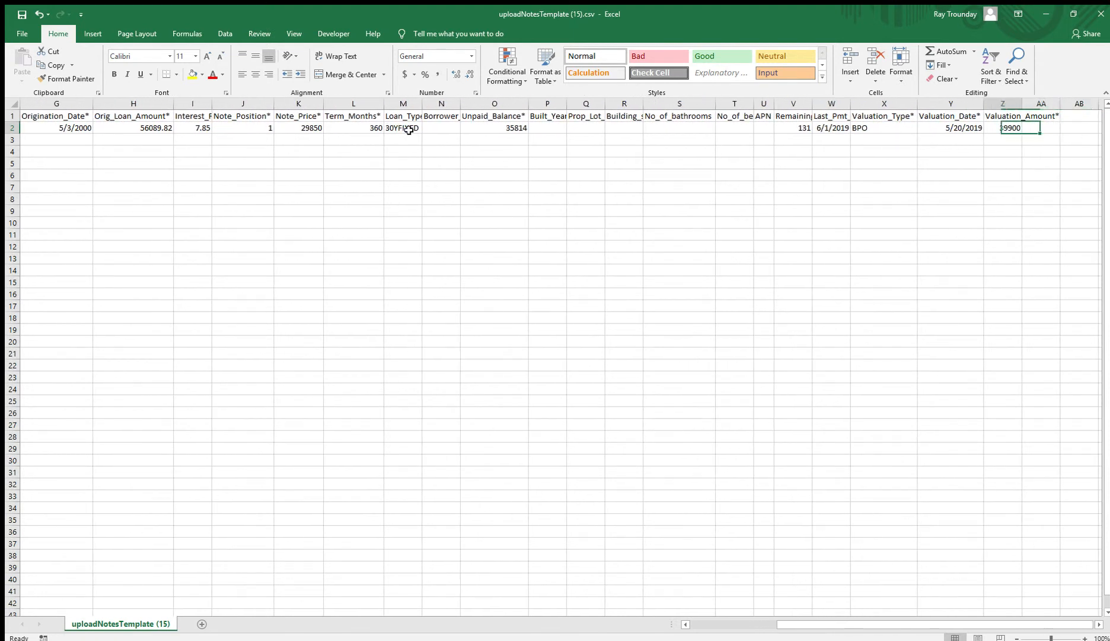
{"action": "key", "text": "Left"}
{"action": "key", "text": "Left"}
{"action": "key", "text": "Right"}
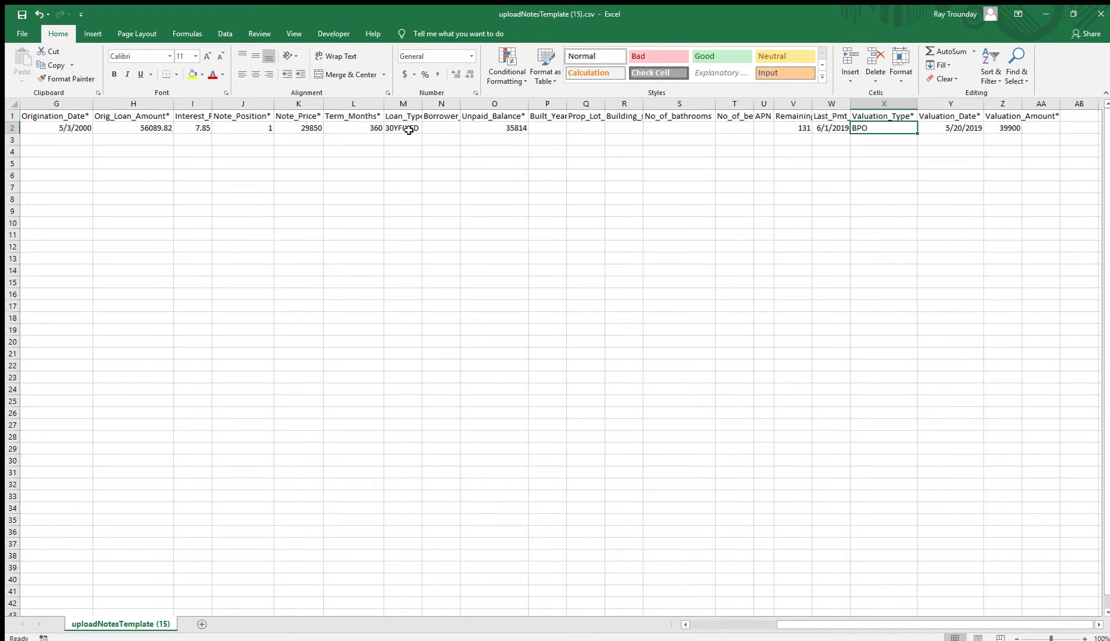
{"action": "key", "text": "Left"}
{"action": "key", "text": "Left"}
{"action": "key", "text": "Left"}
{"action": "key", "text": "Left"}
{"action": "key", "text": "Left"}
{"action": "key", "text": "Left"}
{"action": "key", "text": "Left"}
{"action": "key", "text": "Left"}
{"action": "key", "text": "Left"}
{"action": "key", "text": "Left"}
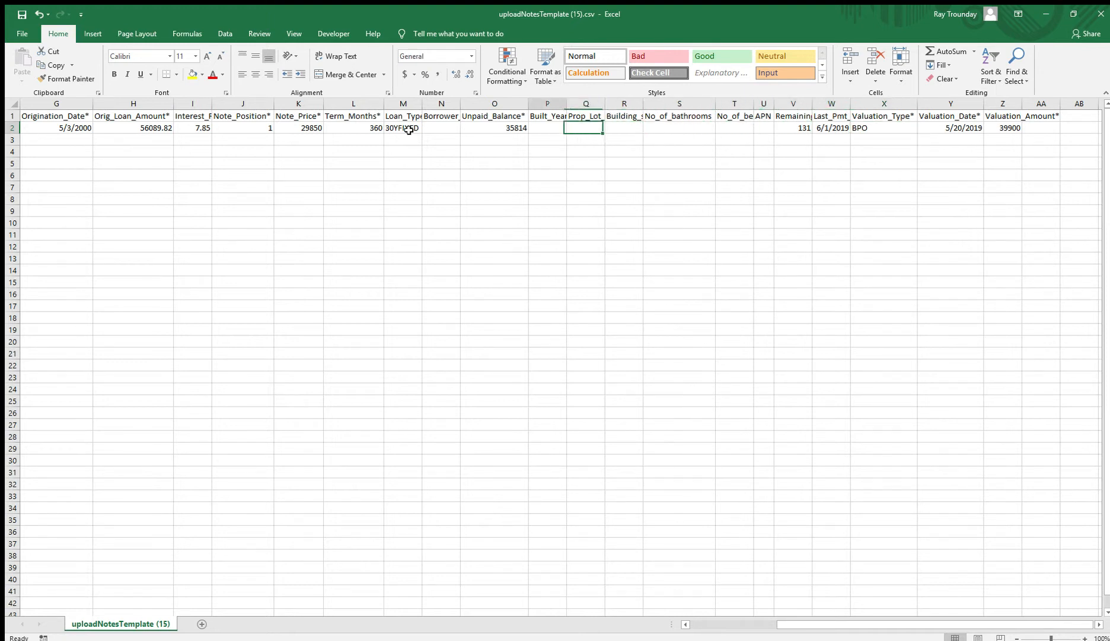
{"action": "key", "text": "Left"}
{"action": "key", "text": "Home"}
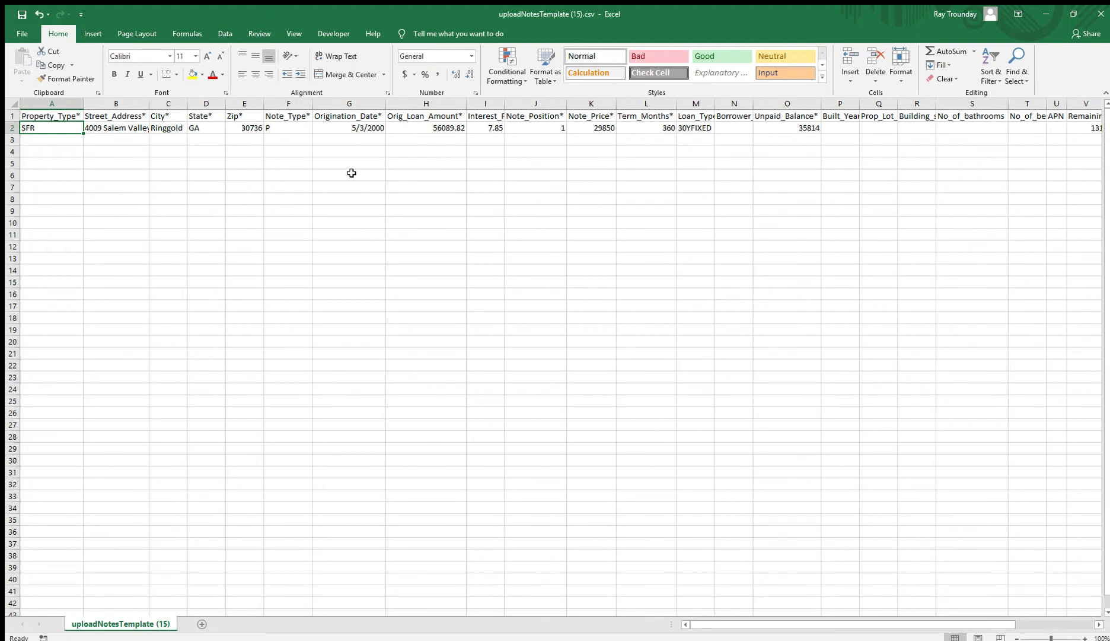
{"action": "left_click", "coordinate": [69, 142]}
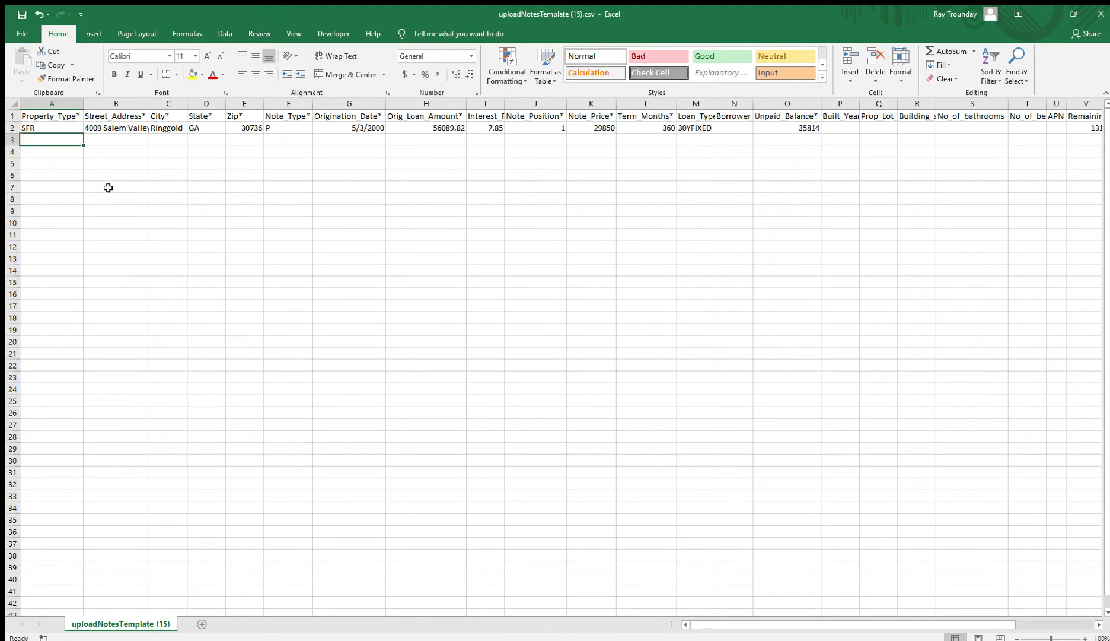
{"action": "key", "text": "Down"}
{"action": "key", "text": "Down"}
{"action": "key", "text": "Down"}
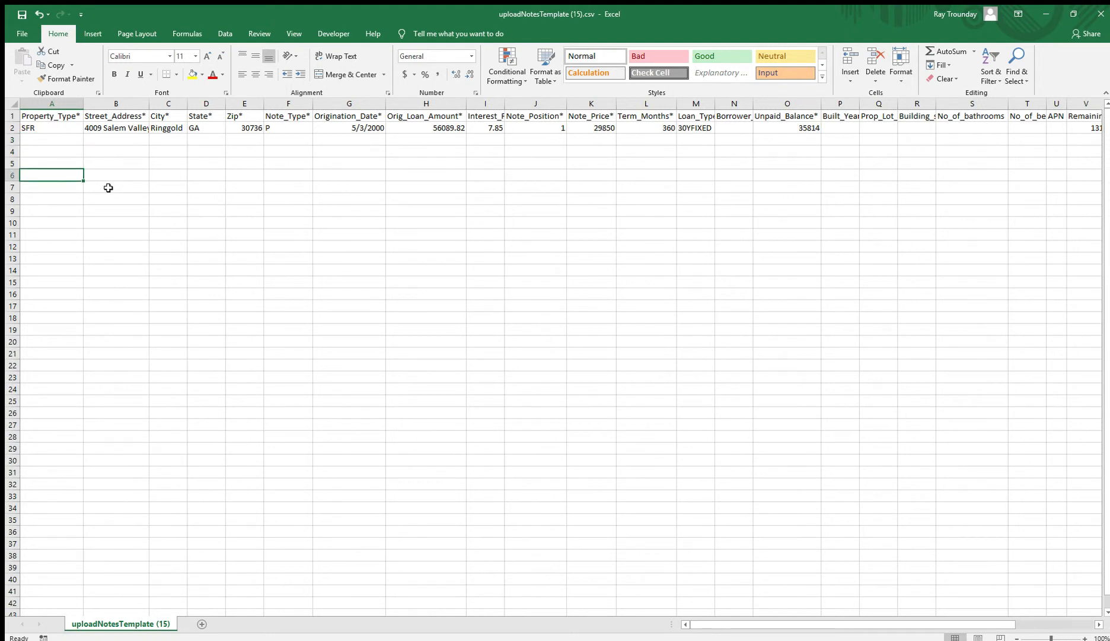
{"action": "key", "text": "Down"}
{"action": "key", "text": "Down"}
{"action": "key", "text": "Up"}
{"action": "key", "text": "Up"}
{"action": "key", "text": "Up"}
{"action": "key", "text": "Up"}
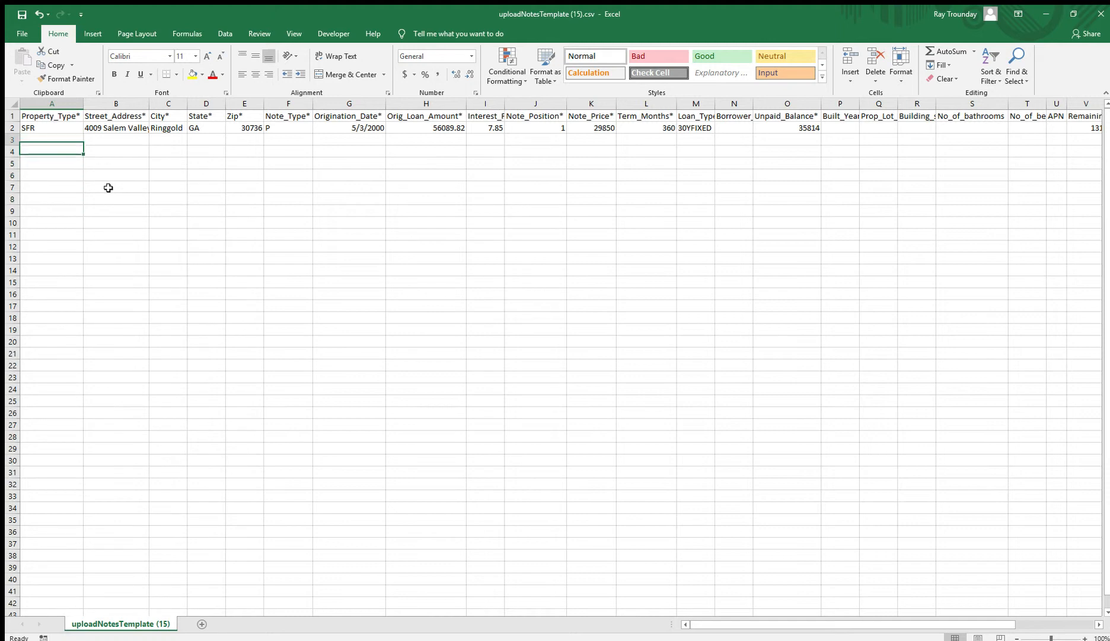
{"action": "key", "text": "Up"}
{"action": "key", "text": "Up"}
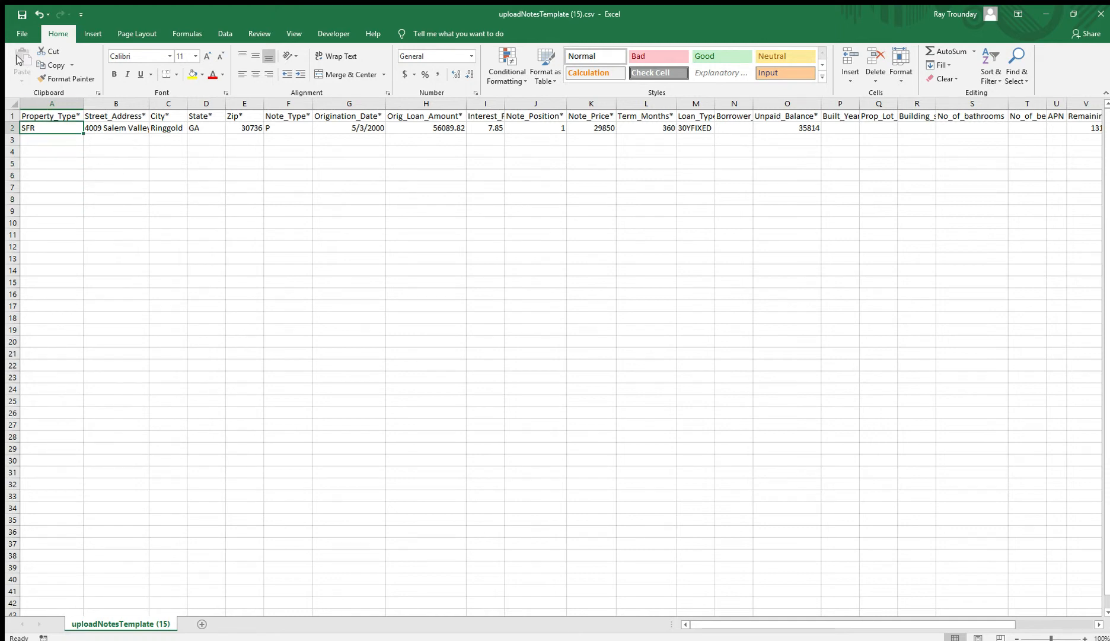
{"action": "left_click", "coordinate": [22, 34]}
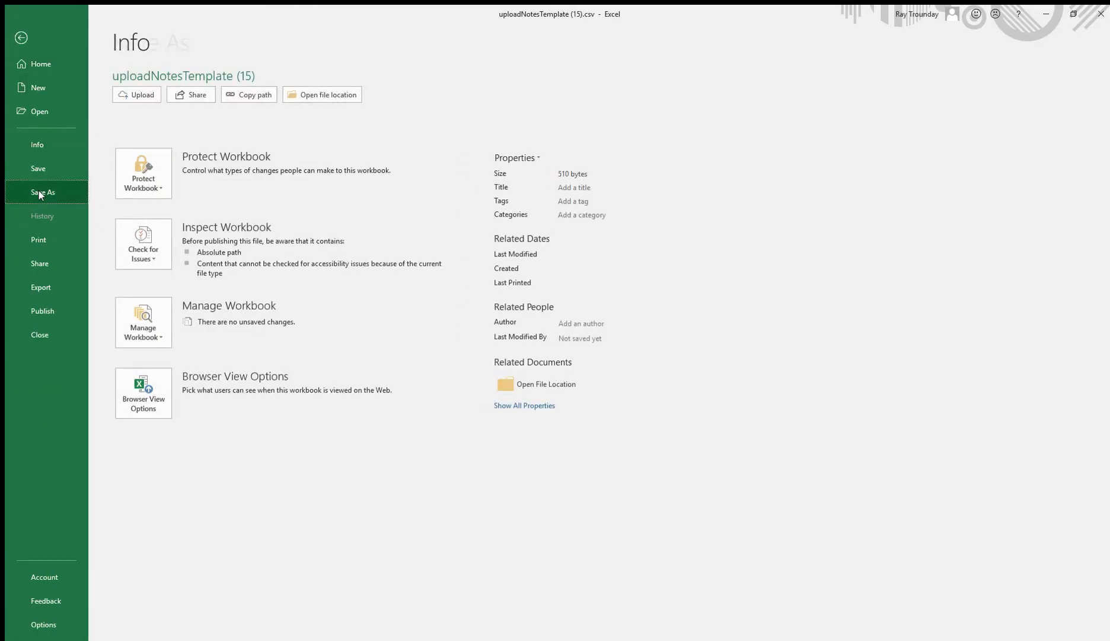
{"action": "left_click", "coordinate": [38, 190]}
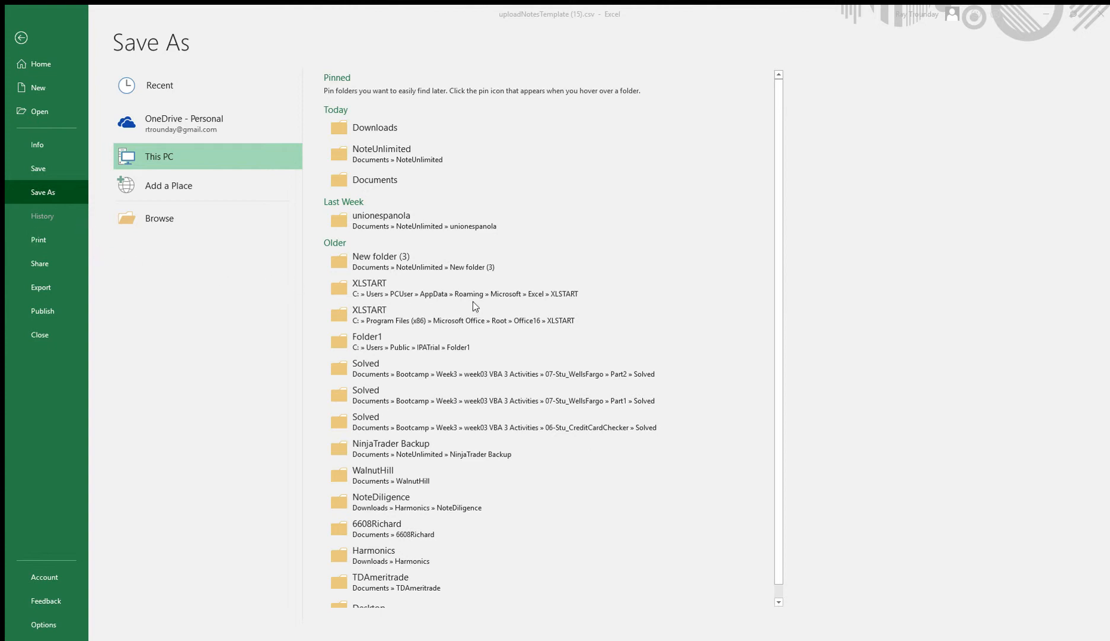
{"action": "left_click", "coordinate": [575, 324]}
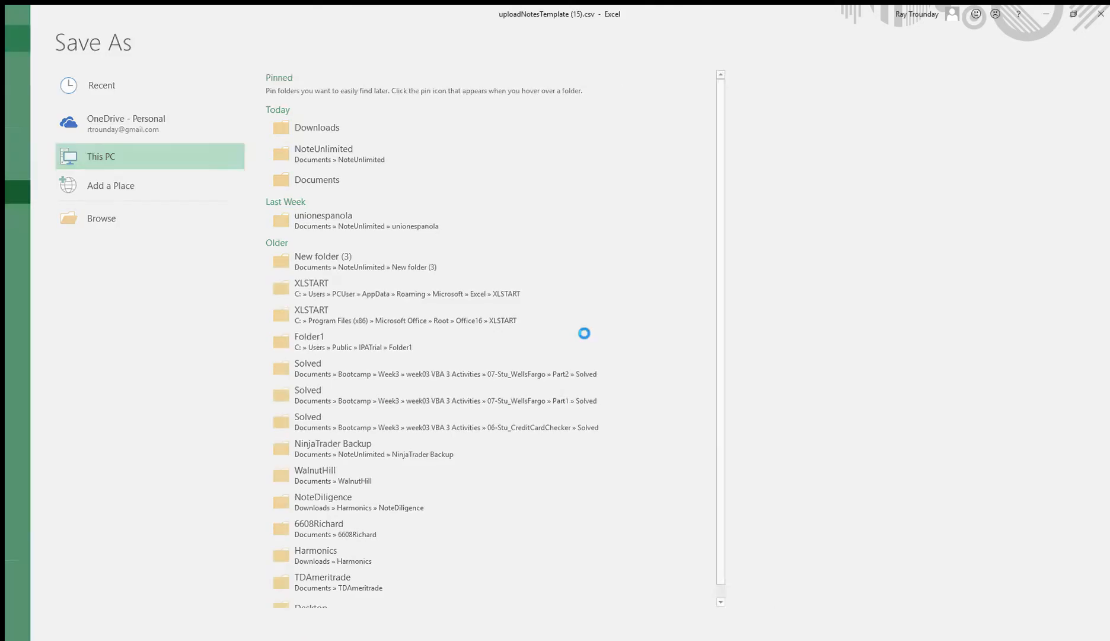